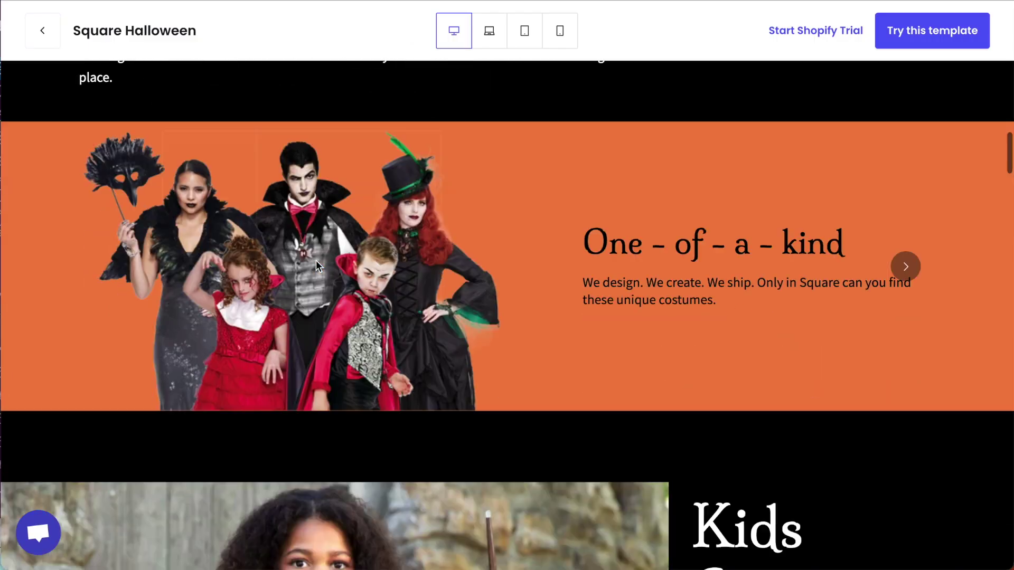
- Scroll down through the Halloween template previews to Candice's Celebrate Your Own Way cards
scroll(316, 261, down, 5)
scroll(316, 261, down, 5)
scroll(316, 261, down, 5)
scroll(316, 261, down, 5)
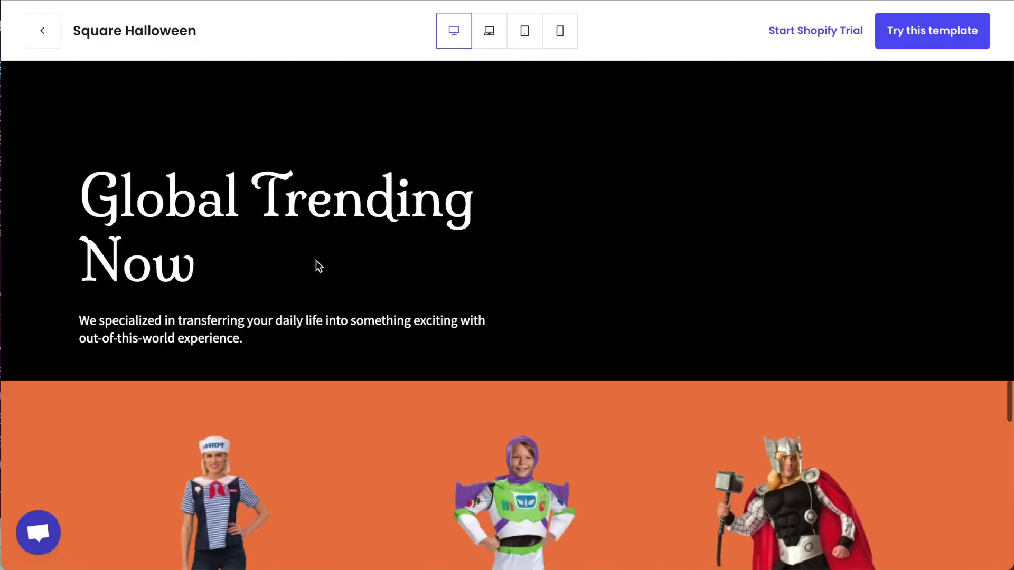
scroll(315, 261, down, 5)
scroll(316, 261, down, 5)
scroll(316, 261, down, 5)
scroll(315, 261, down, 3)
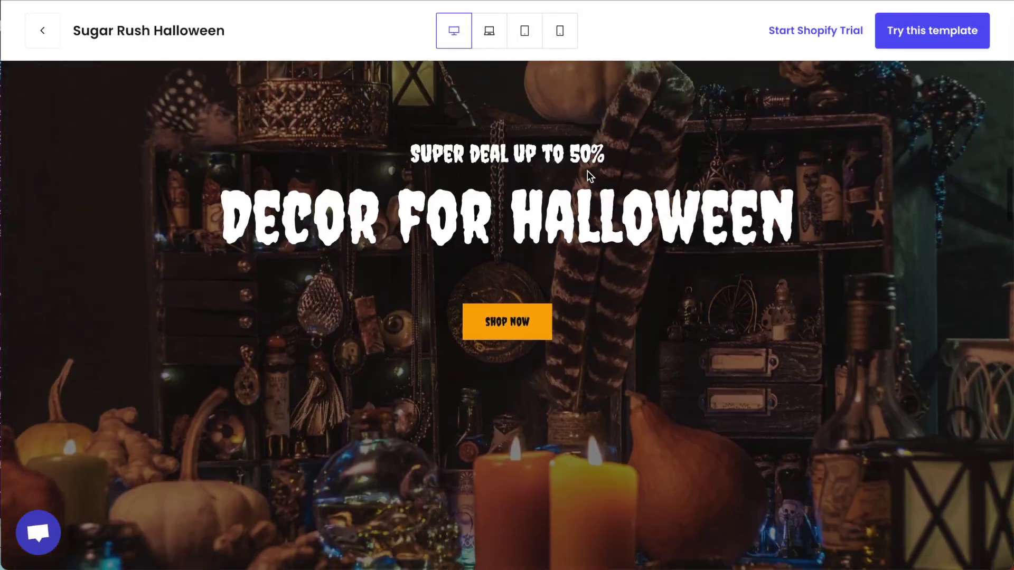
scroll(587, 170, down, 5)
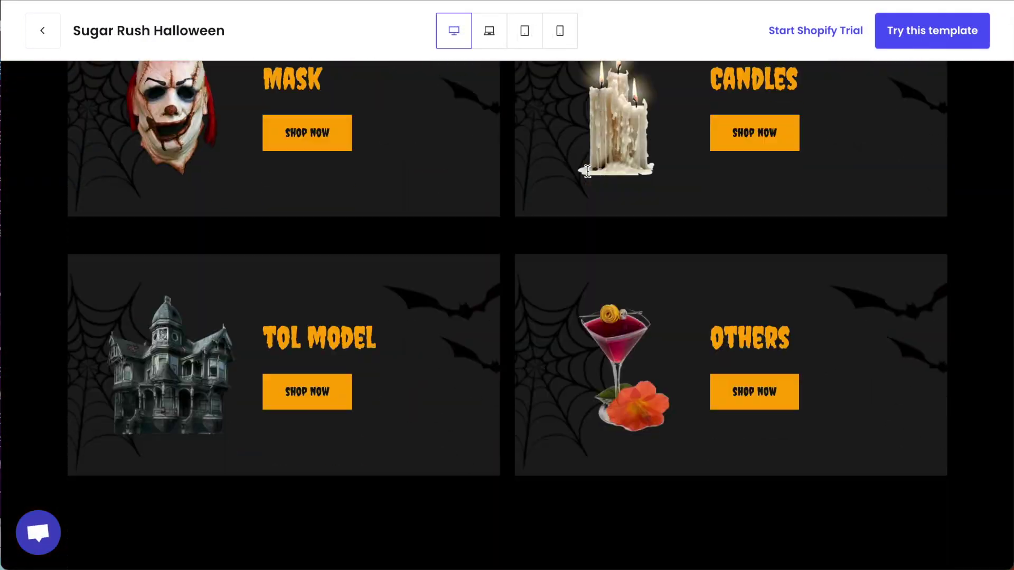
scroll(587, 170, down, 5)
scroll(587, 170, down, 3)
scroll(587, 170, down, 5)
scroll(587, 170, down, 5)
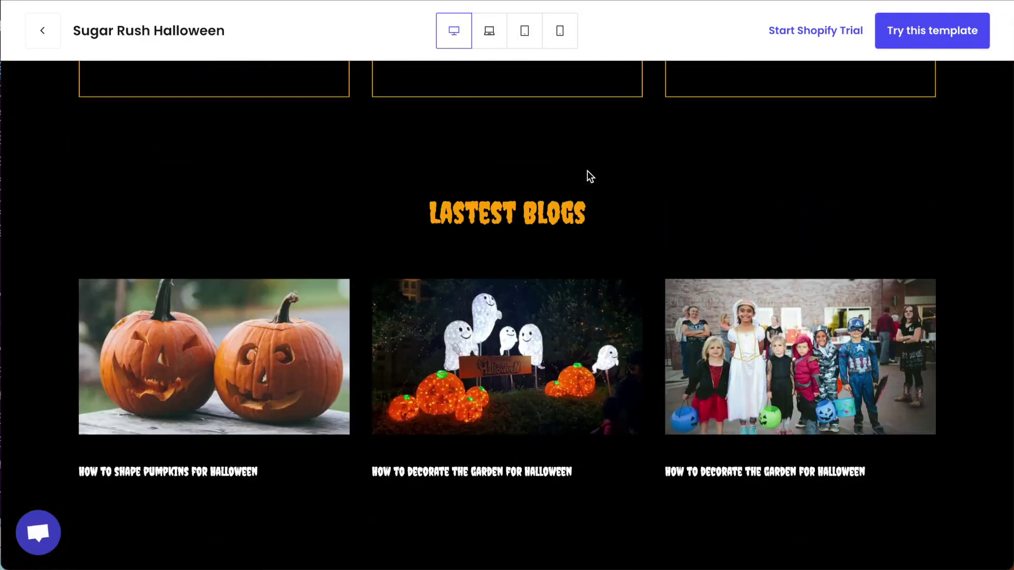
scroll(603, 130, down, 2)
scroll(603, 130, down, 5)
scroll(603, 130, down, 5)
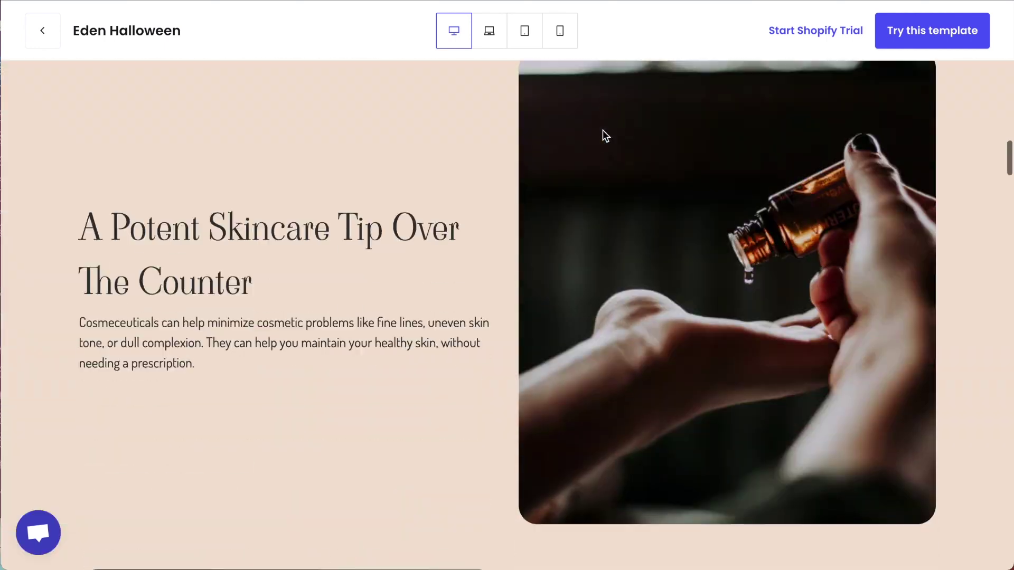
scroll(603, 130, down, 5)
scroll(603, 130, down, 5)
scroll(603, 130, down, 5)
scroll(602, 130, down, 5)
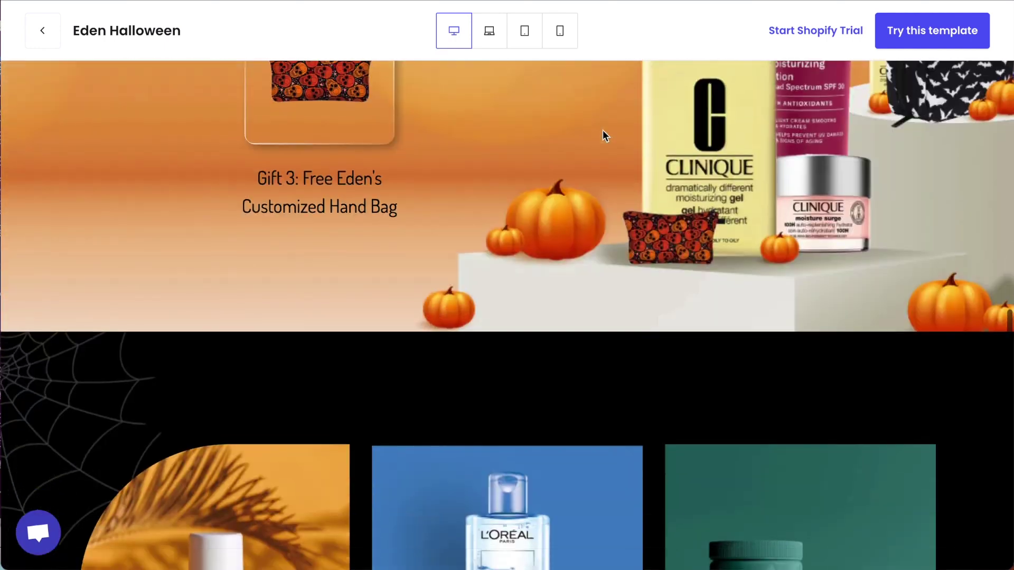
scroll(603, 129, down, 5)
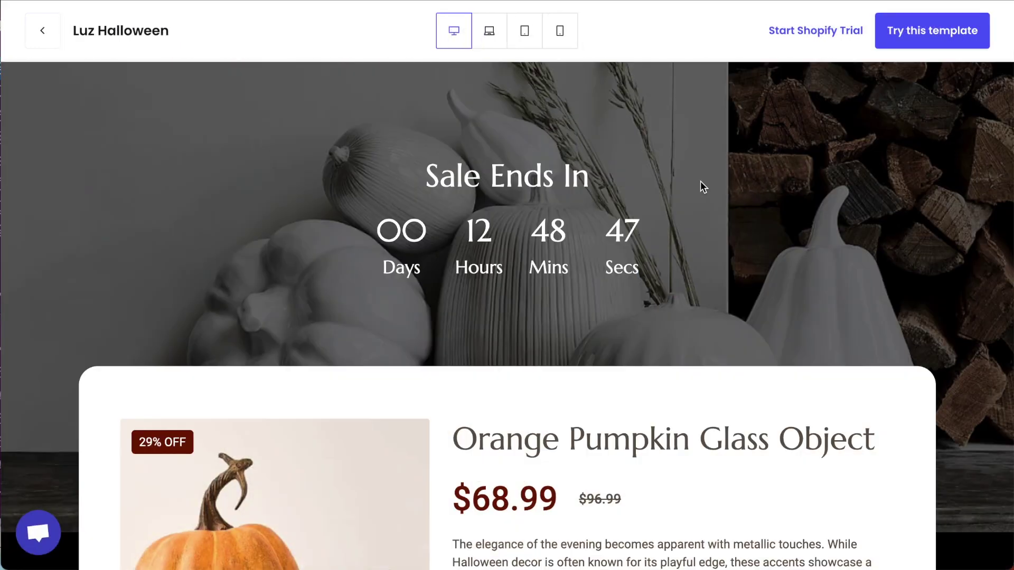
scroll(700, 182, down, 5)
scroll(700, 181, down, 5)
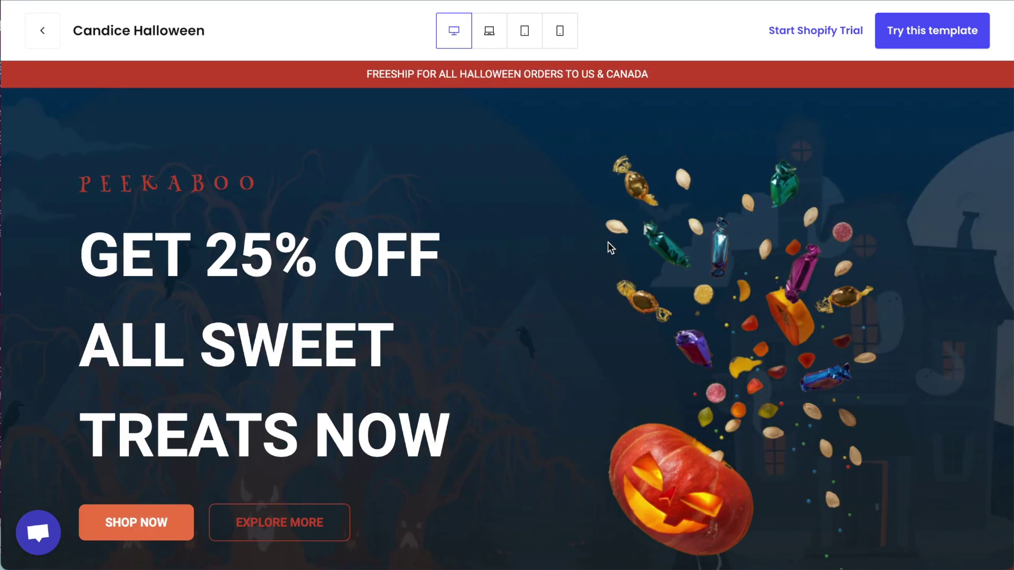
scroll(607, 242, down, 3)
scroll(608, 244, down, 3)
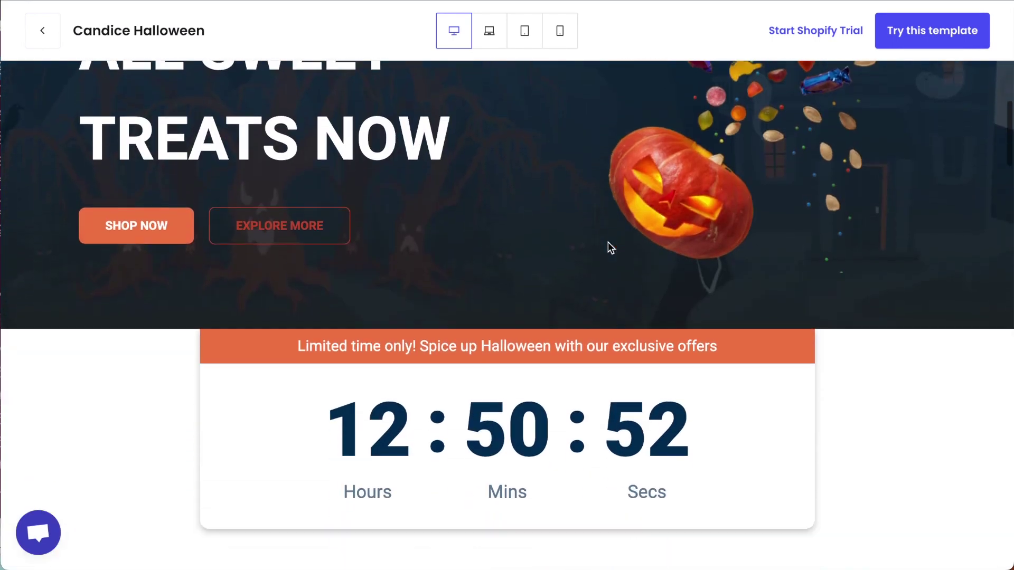
scroll(608, 244, down, 1)
scroll(608, 244, down, 2)
scroll(609, 244, down, 3)
scroll(610, 247, down, 3)
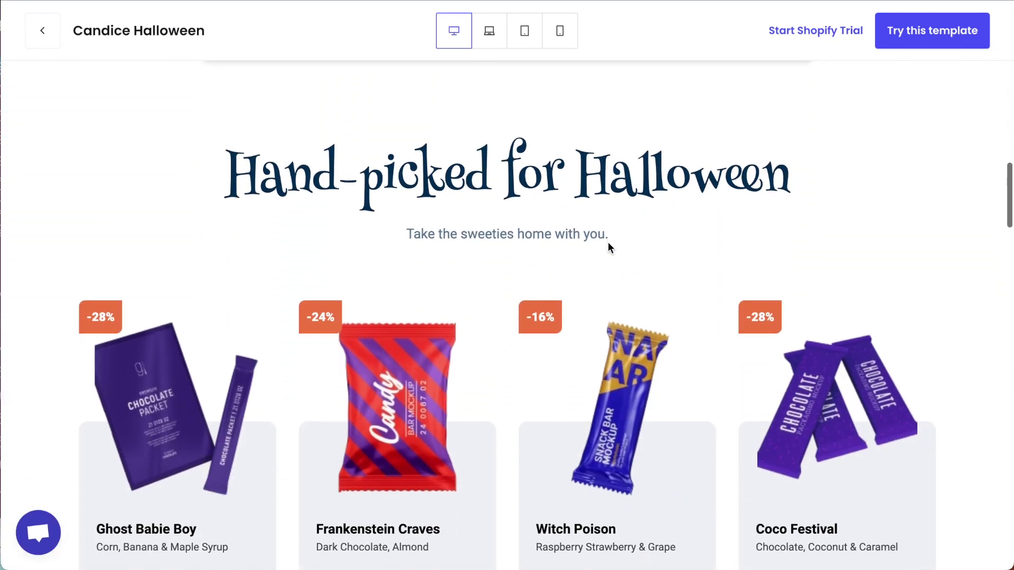
scroll(610, 247, down, 2)
scroll(610, 247, down, 4)
scroll(608, 243, down, 1)
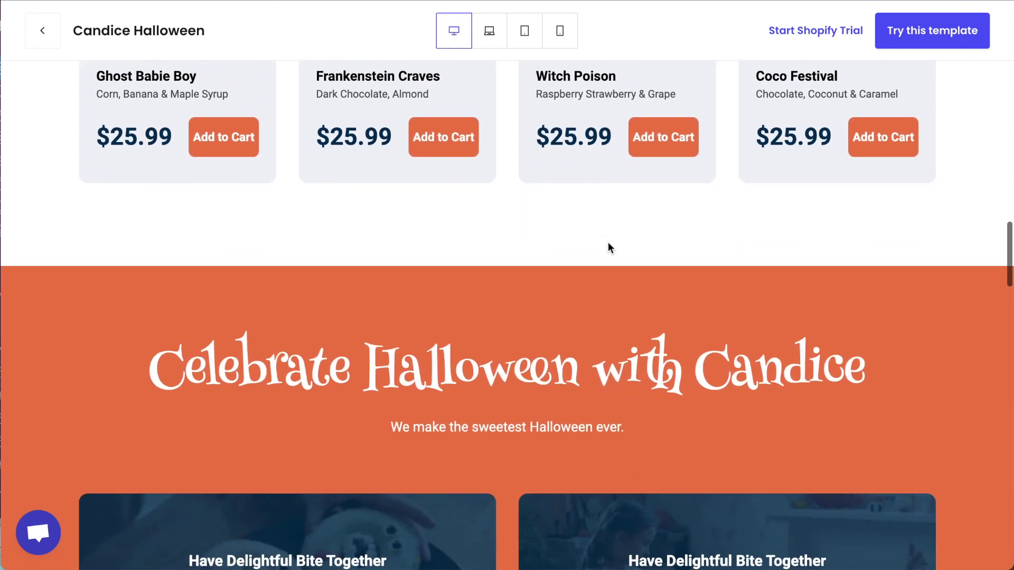
scroll(608, 243, down, 4)
scroll(608, 243, down, 3)
scroll(610, 247, down, 2)
scroll(607, 242, down, 3)
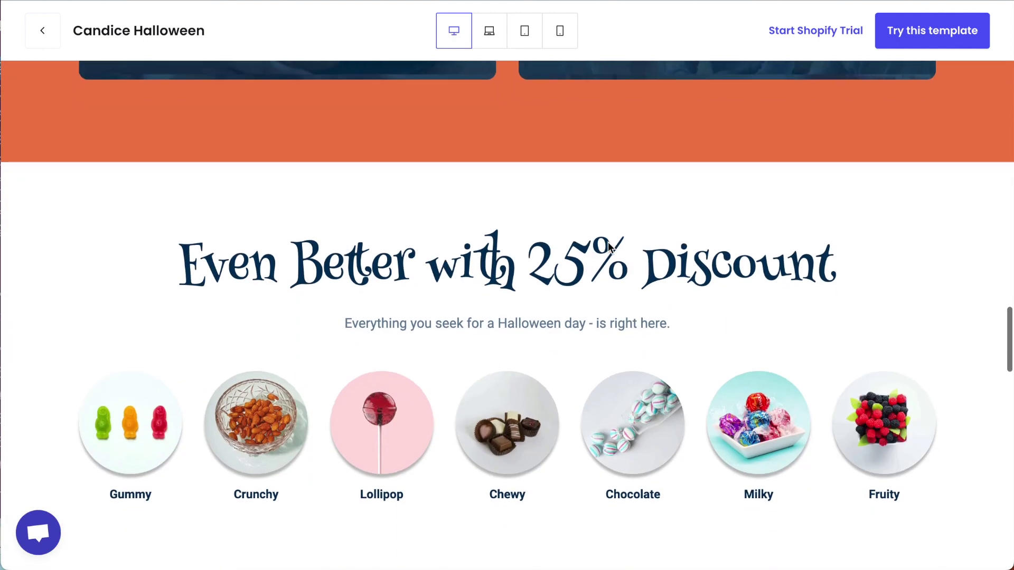
scroll(607, 242, down, 1)
scroll(608, 242, down, 1)
scroll(608, 242, down, 3)
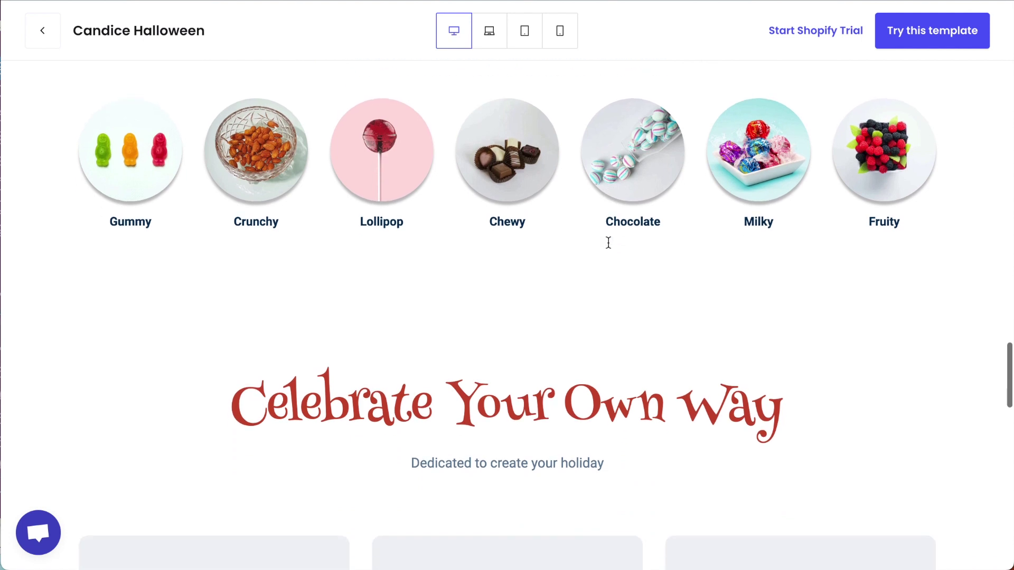
scroll(608, 243, down, 2)
scroll(608, 242, down, 3)
scroll(610, 247, down, 1)
scroll(608, 243, down, 1)
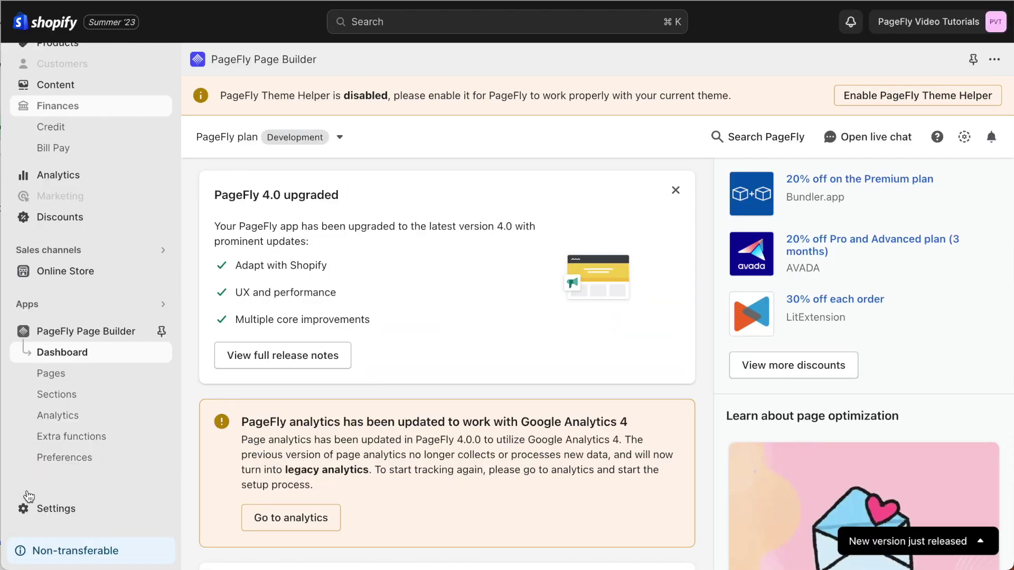
- Upload the October Crow.ttf file into PageFly's Uploaded fonts list
click(63, 437)
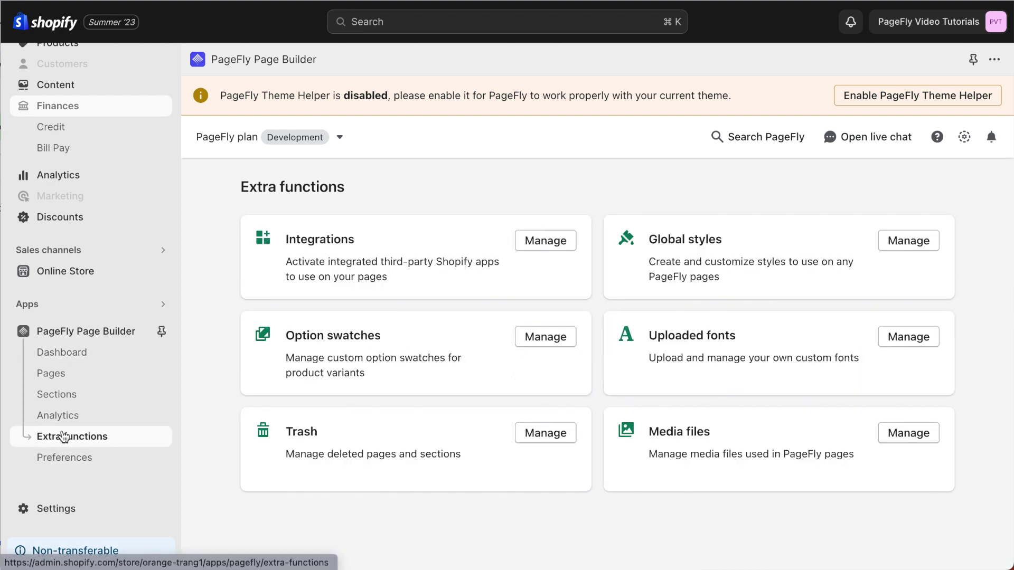
click(889, 344)
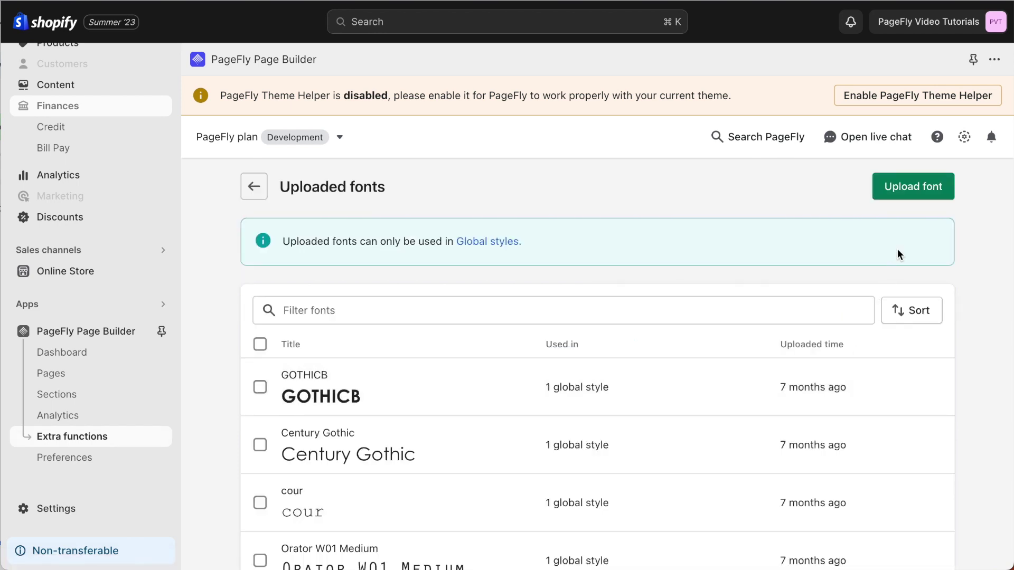
click(922, 199)
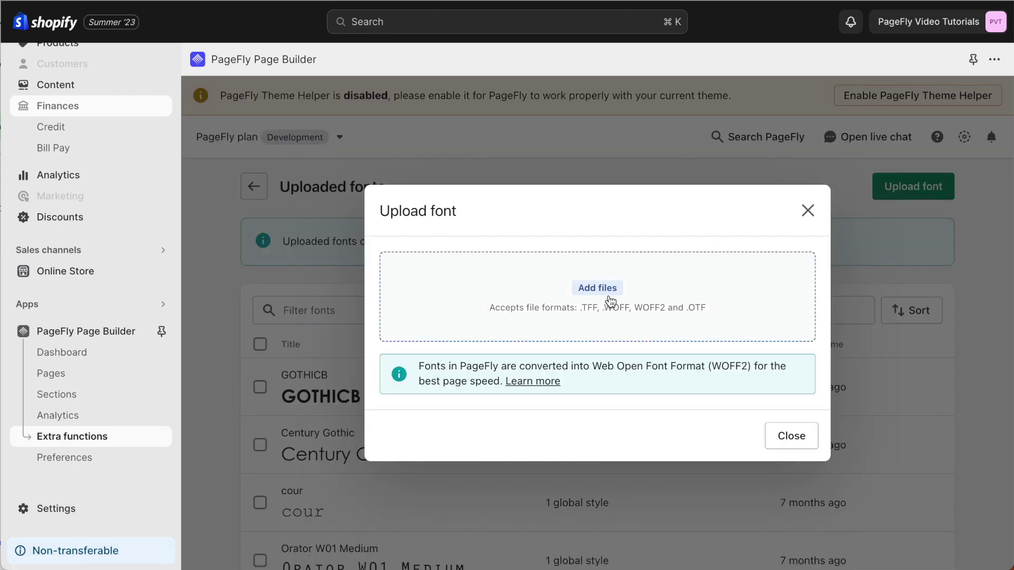
click(606, 292)
click(447, 191)
double_click(447, 192)
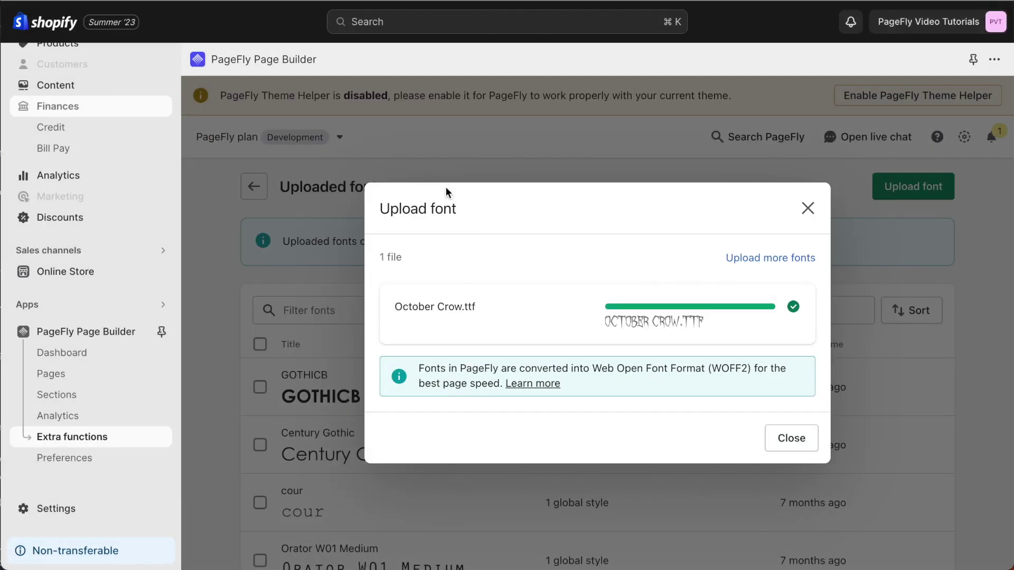
click(789, 439)
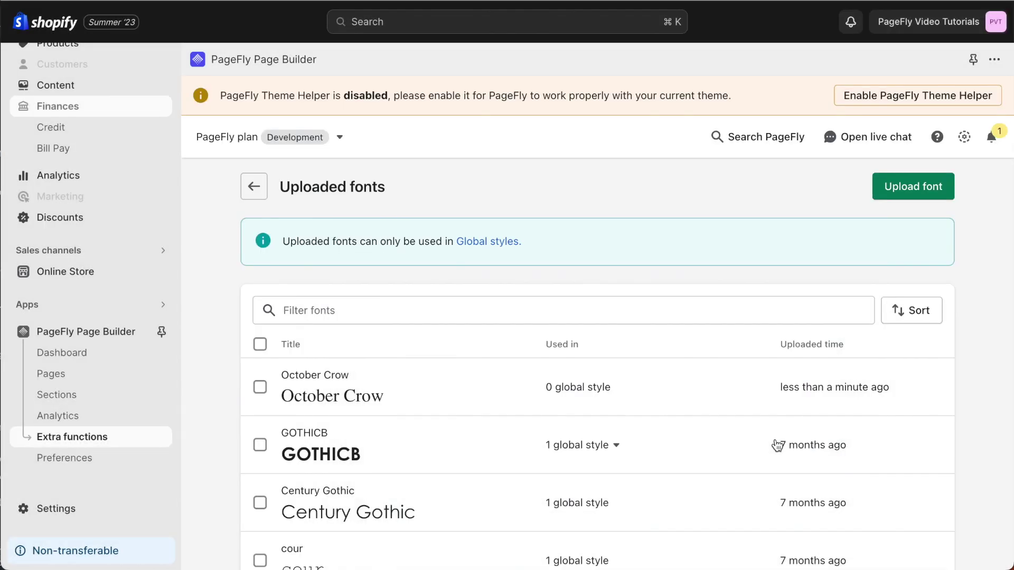
- In Global styles, enable October Crow as an available font for FONT_FAMILY 5
click(494, 251)
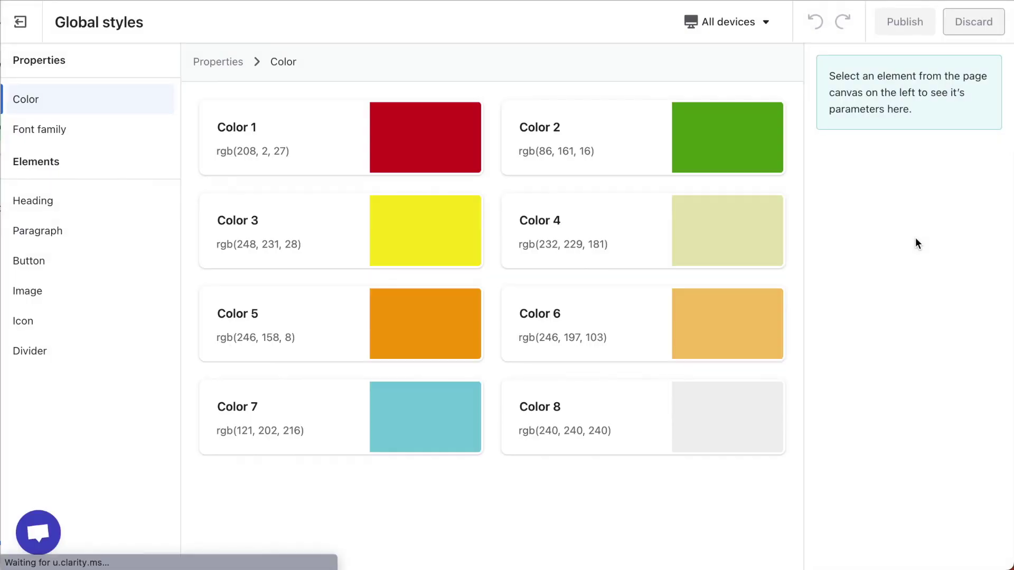
click(54, 135)
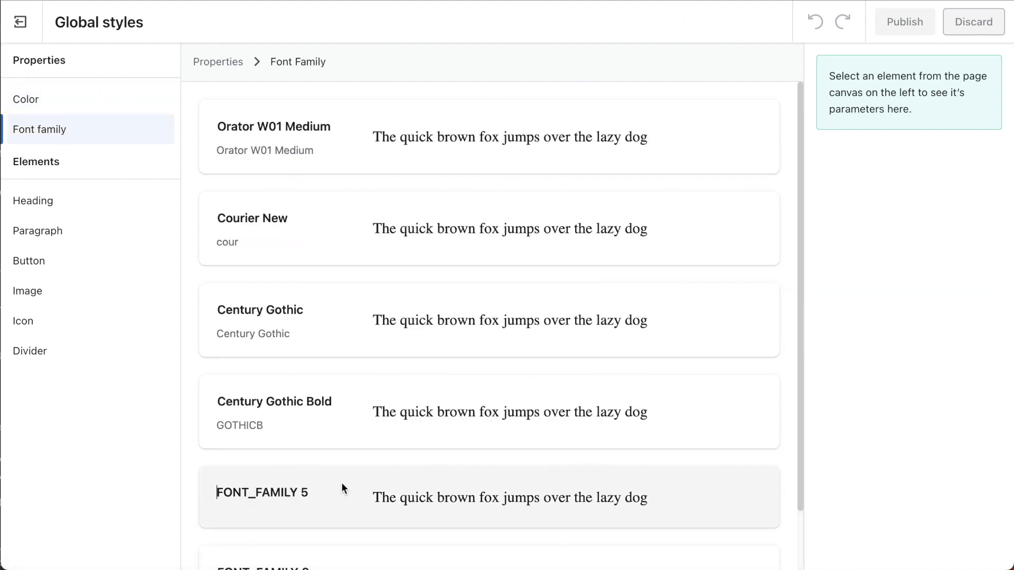
click(342, 485)
click(988, 131)
click(197, 176)
click(261, 323)
click(921, 521)
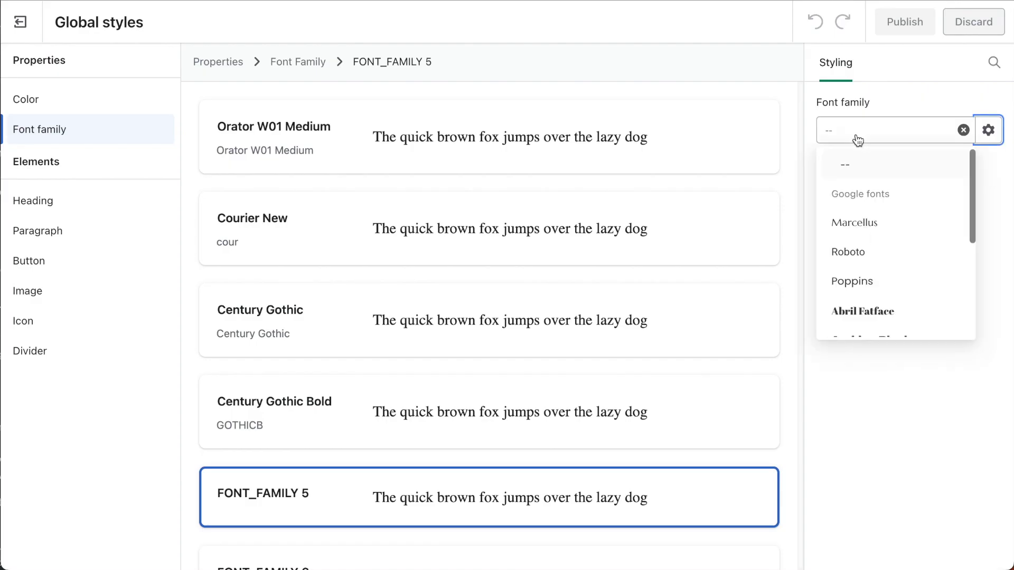
- Assign October Crow to FONT_FAMILY 5 and publish the global styles
scroll(872, 296, down, 5)
click(855, 331)
click(904, 21)
click(690, 393)
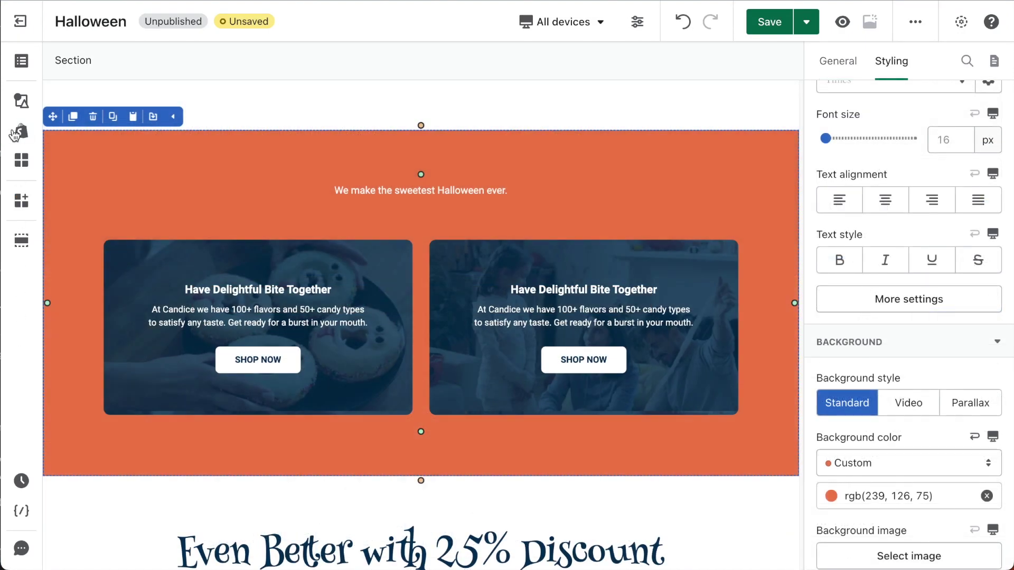
- Add a white heading at the top of the orange section
click(21, 60)
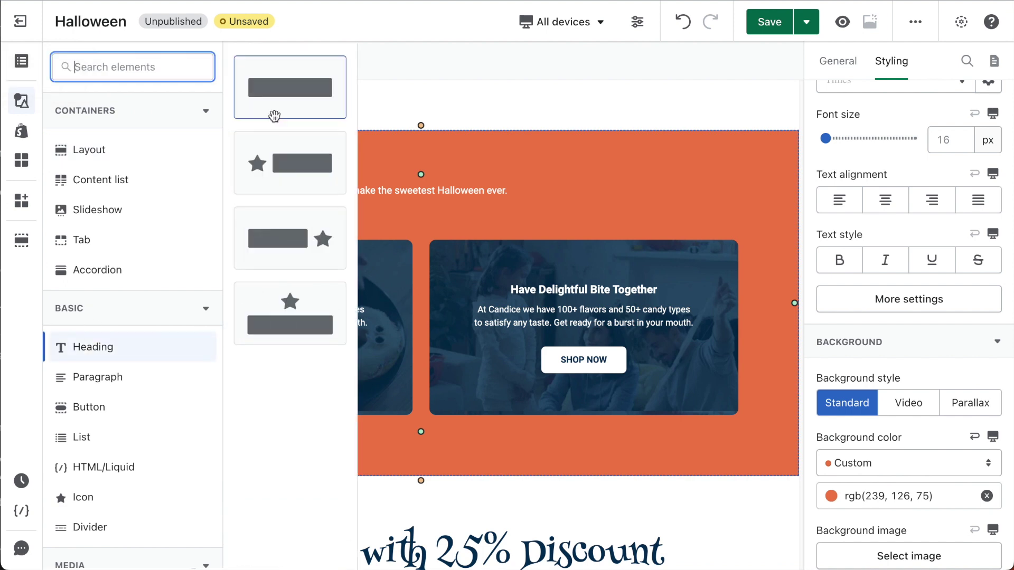
drag(289, 92, 391, 189)
click(905, 322)
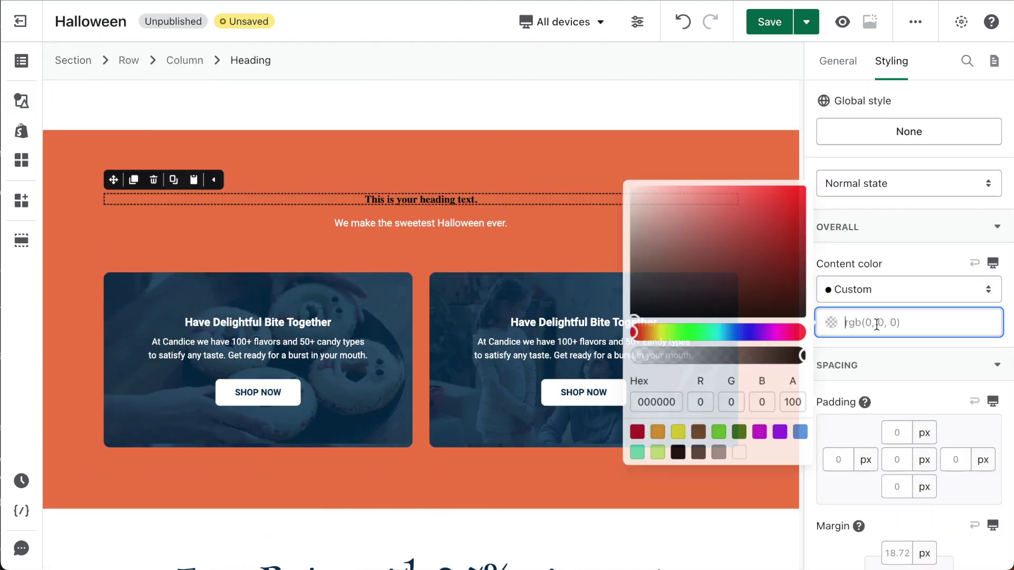
click(732, 459)
click(929, 391)
- Set the heading's top margin to 0 and bottom margin to 15
scroll(929, 393, down, 1)
click(897, 498)
text(0)
click(896, 559)
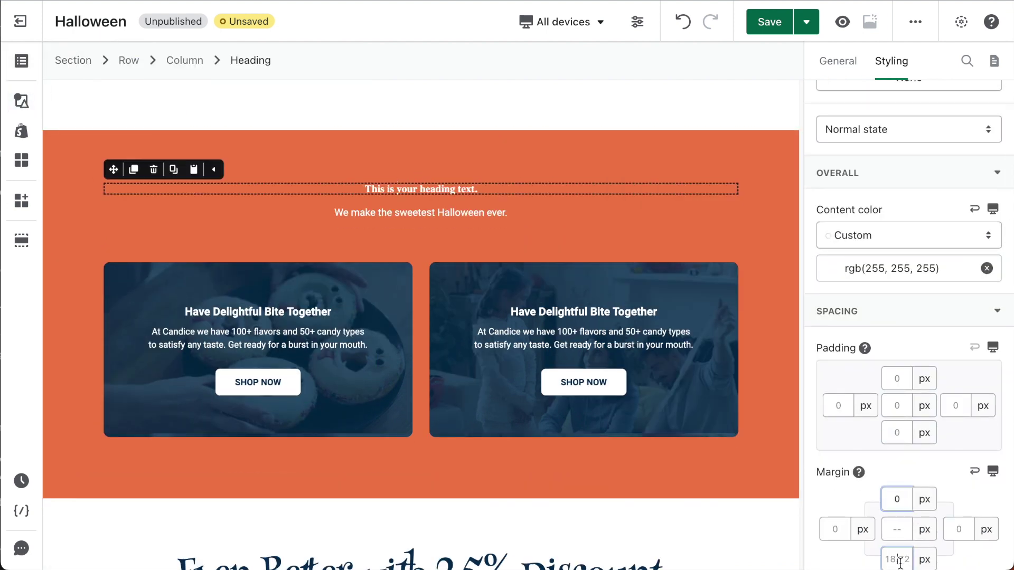
text(15)
- Style the heading with Font Family 5, 64 px size and 1.2 line height
scroll(841, 500, down, 5)
scroll(840, 501, down, 3)
click(908, 275)
click(883, 435)
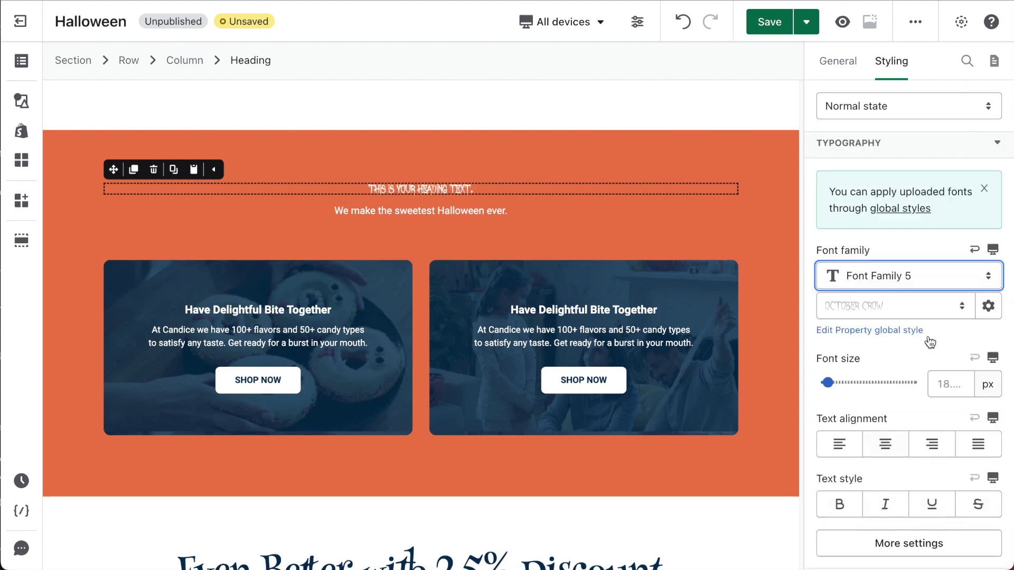
click(945, 384)
text(64)
click(908, 544)
click(739, 410)
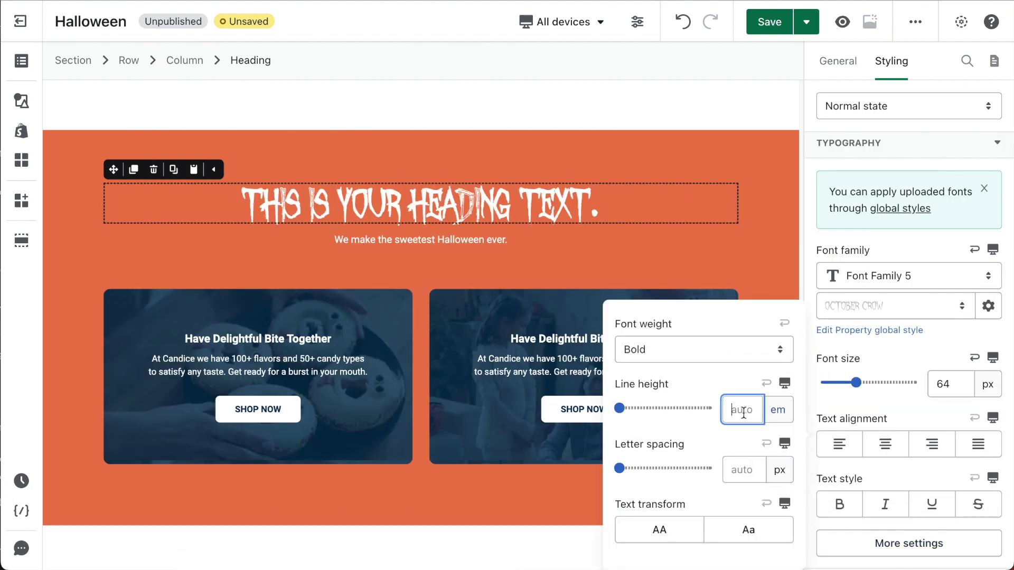
text(1.2)
click(497, 213)
- Replace the heading text with 'CELEBRATE HALLOWEEN WITH CANDICE'
key(ctrl+a)
text(CELEBRATE HALLOWEEN WITH CANDICE)
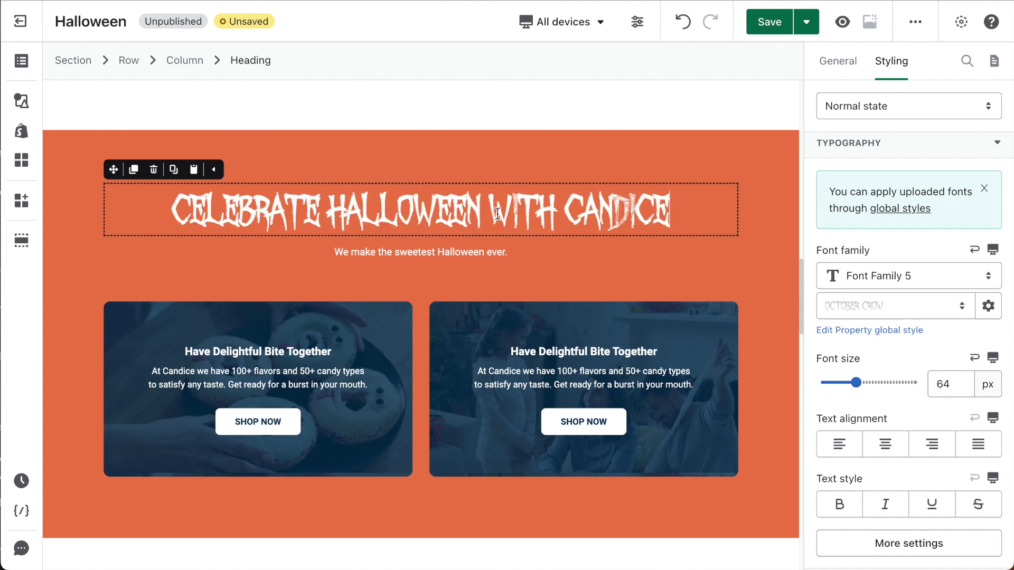
click(748, 252)
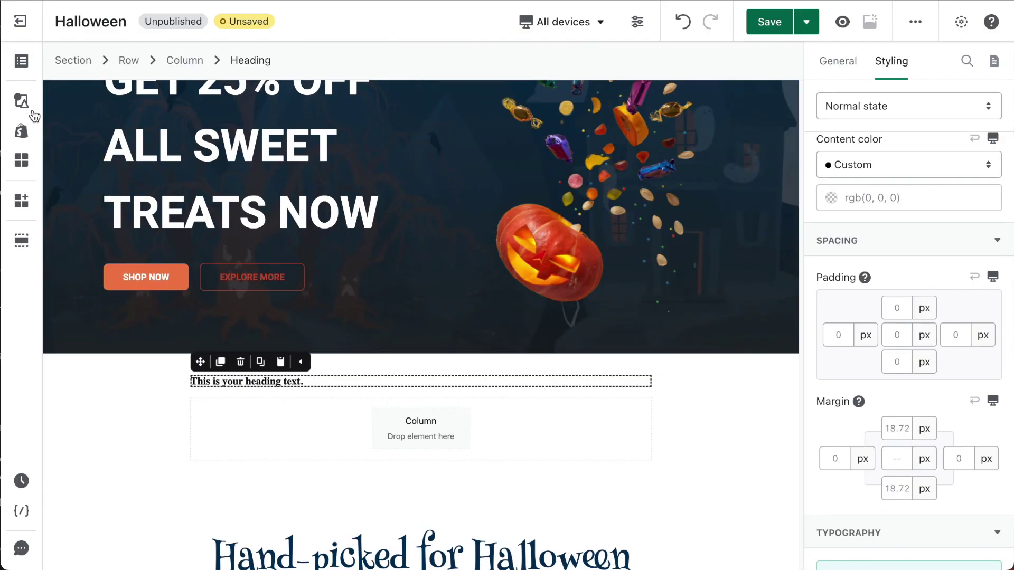
- Search 'count' and drop a Countdown timer under the heading below the hero
click(21, 101)
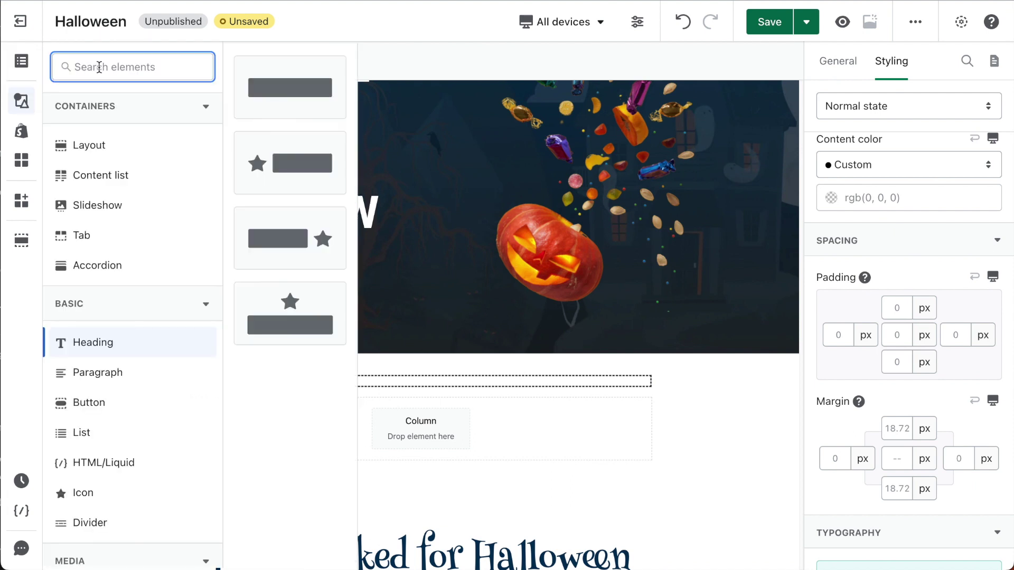
text(count)
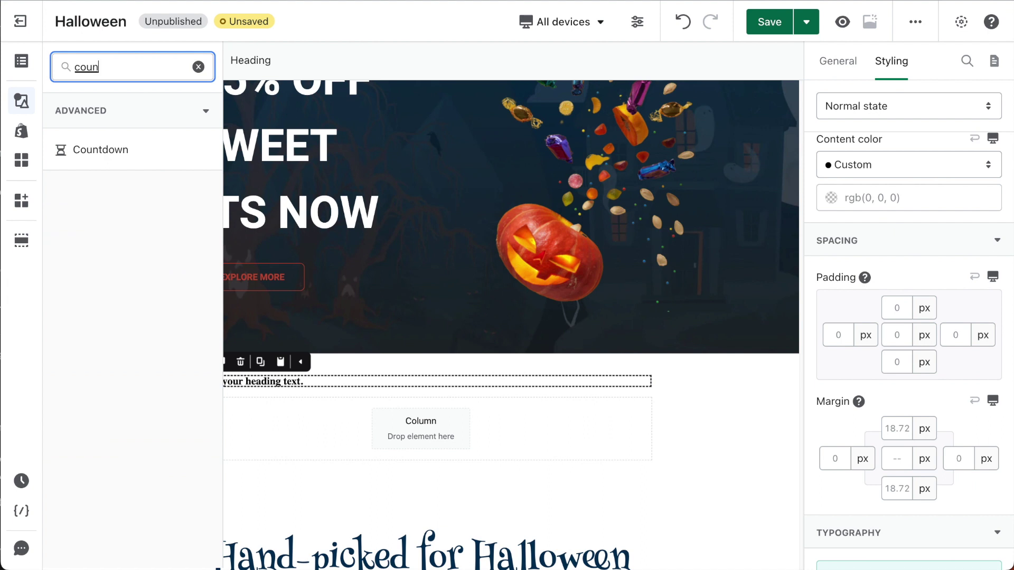
mouse_move(132, 150)
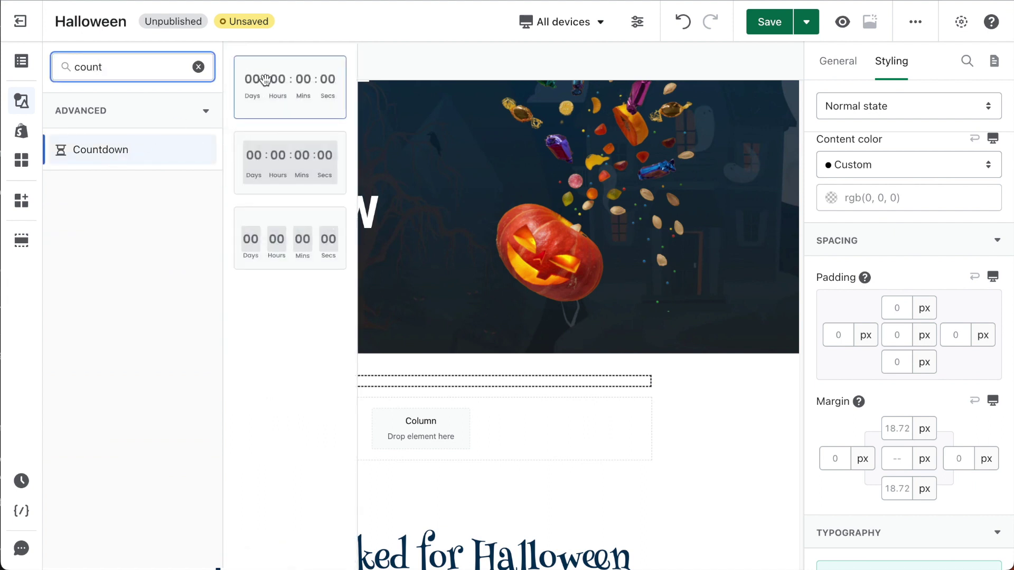
drag(265, 80, 356, 435)
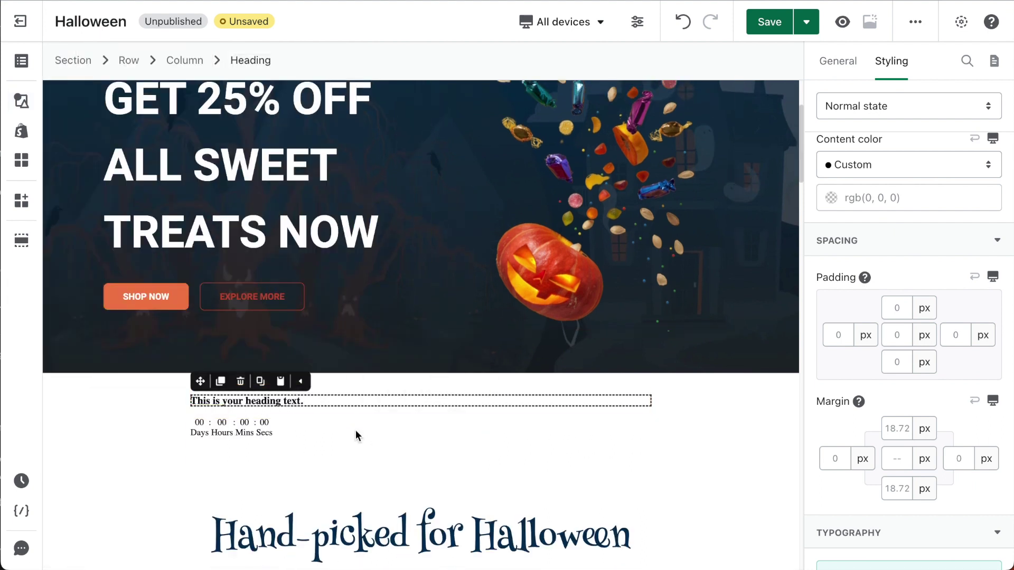
click(129, 61)
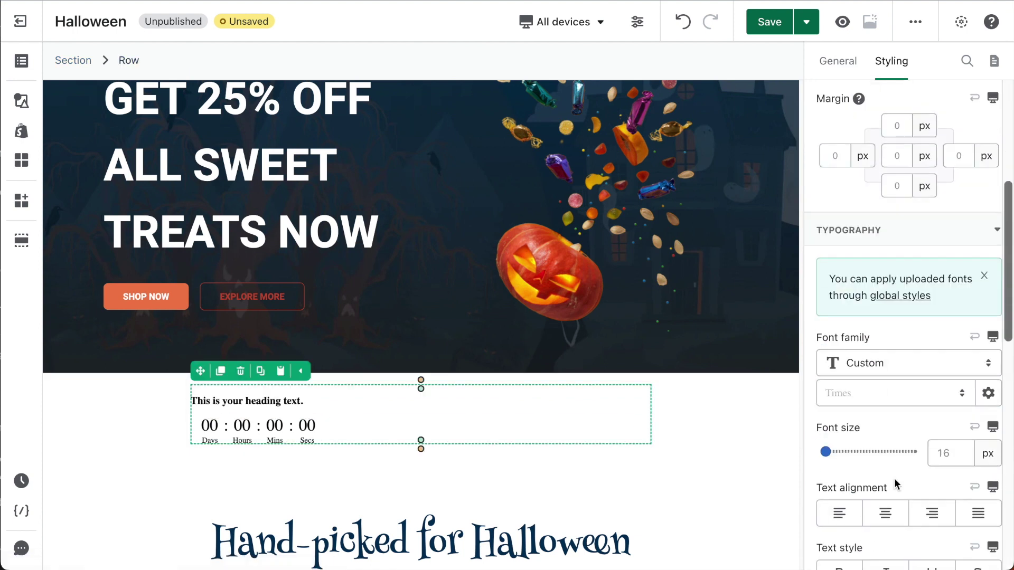
click(472, 402)
click(449, 440)
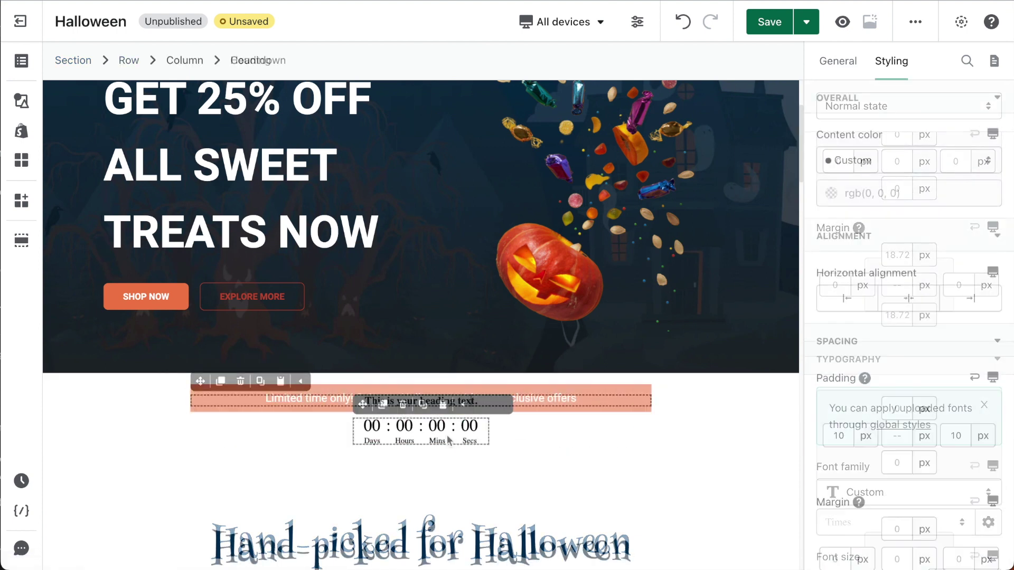
- Make the countdown numbers Roboto, 100 px, Black weight, 1.5 line height
scroll(866, 354, down, 4)
scroll(866, 353, down, 6)
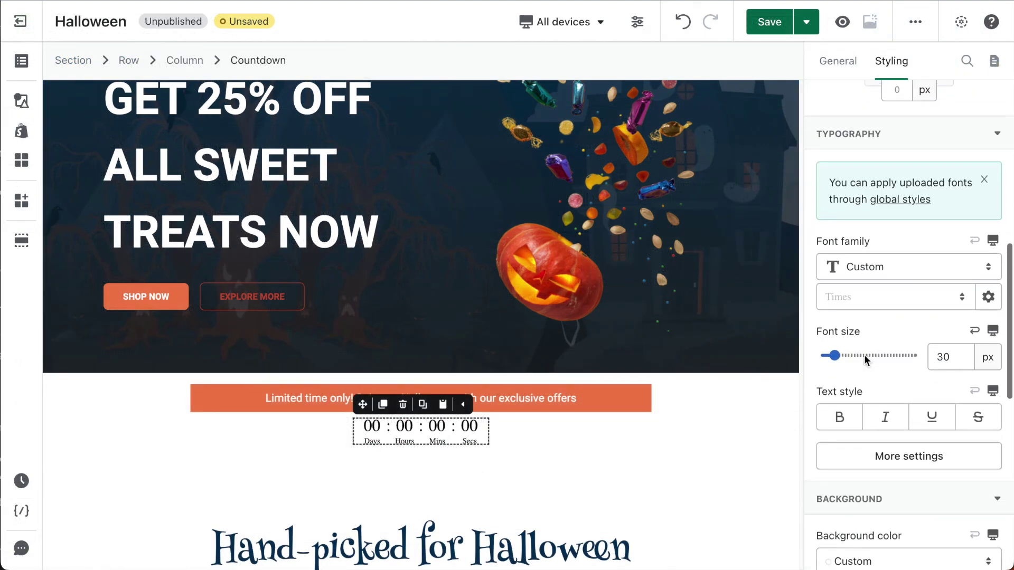
double_click(943, 357)
text(100)
click(877, 302)
click(850, 420)
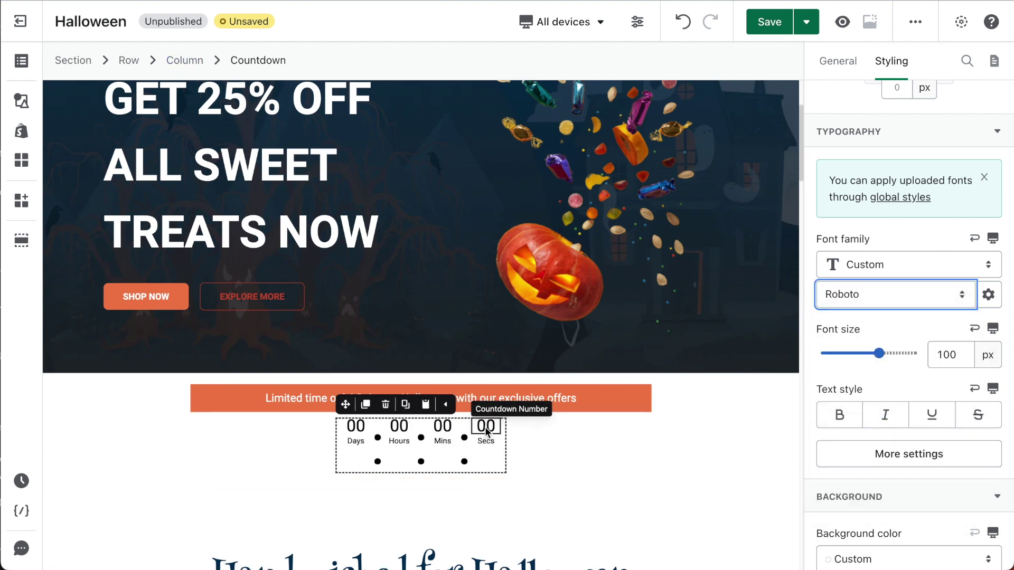
click(486, 432)
click(855, 348)
click(704, 293)
click(675, 475)
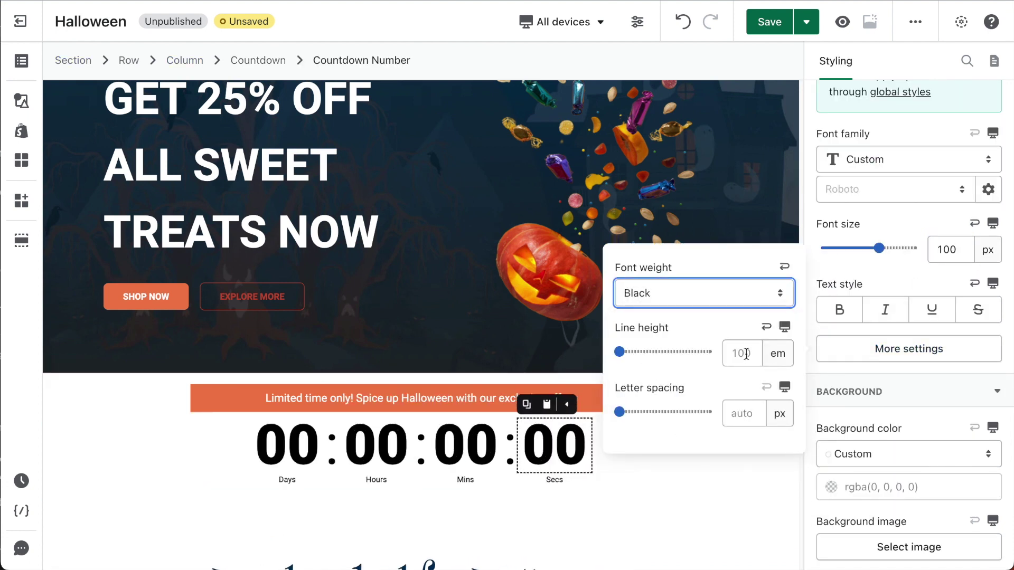
double_click(742, 353)
text(1.5)
- Give the countdown labels 24 px size, 1.5 line height and Black weight
click(580, 506)
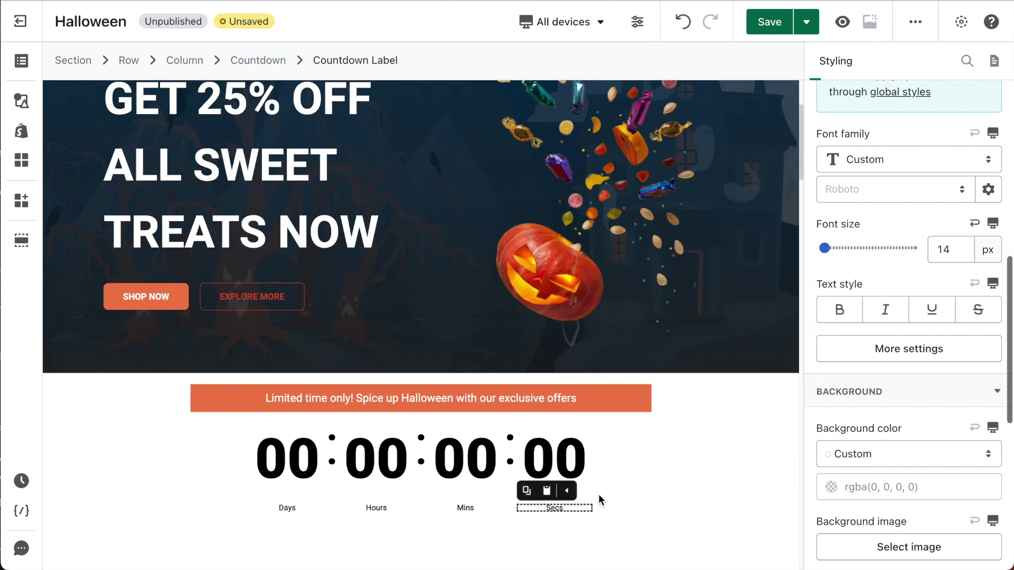
double_click(943, 249)
text(24)
click(908, 349)
click(742, 323)
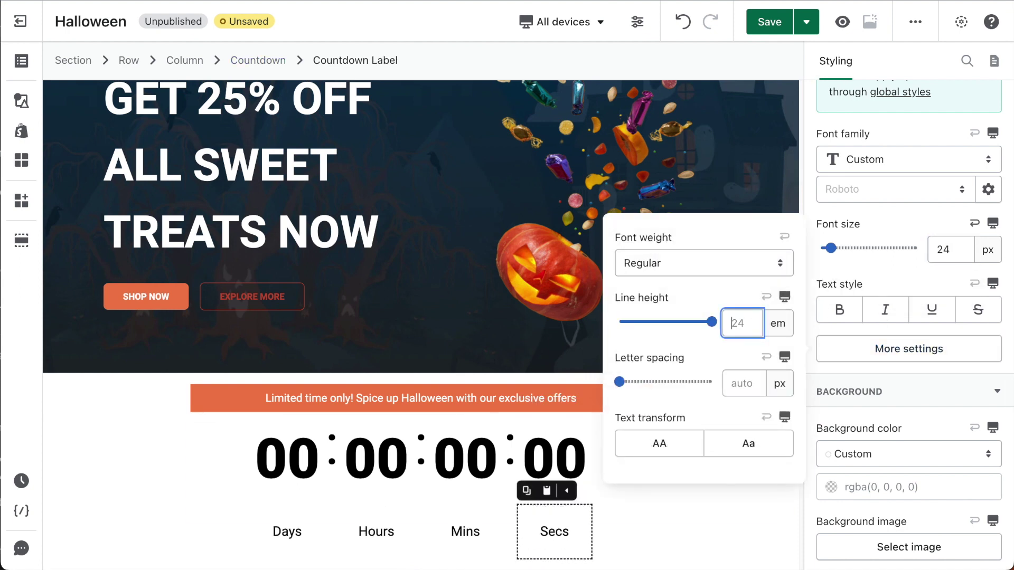
text(1.5)
click(257, 60)
click(908, 454)
click(704, 350)
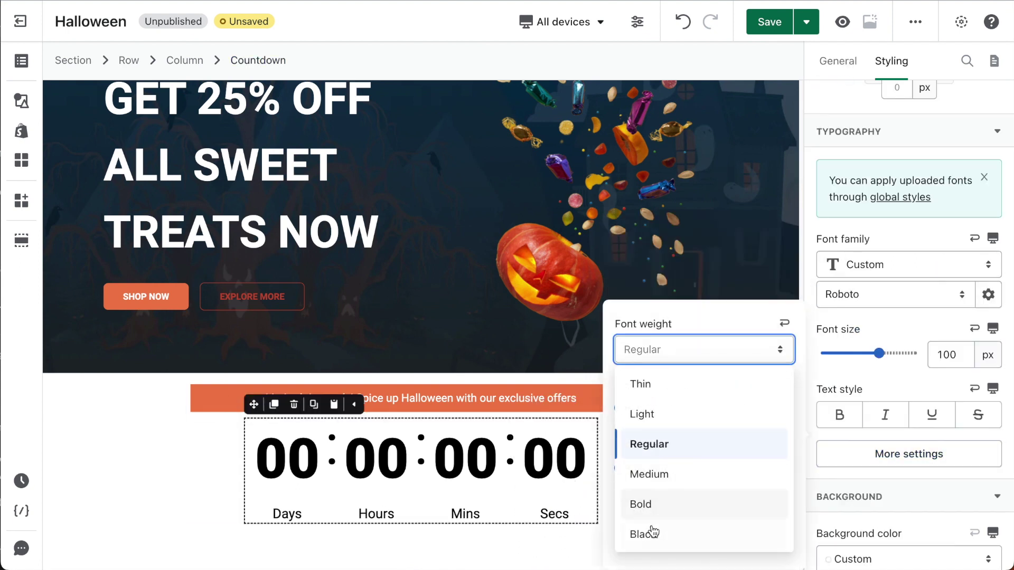
click(653, 532)
click(870, 331)
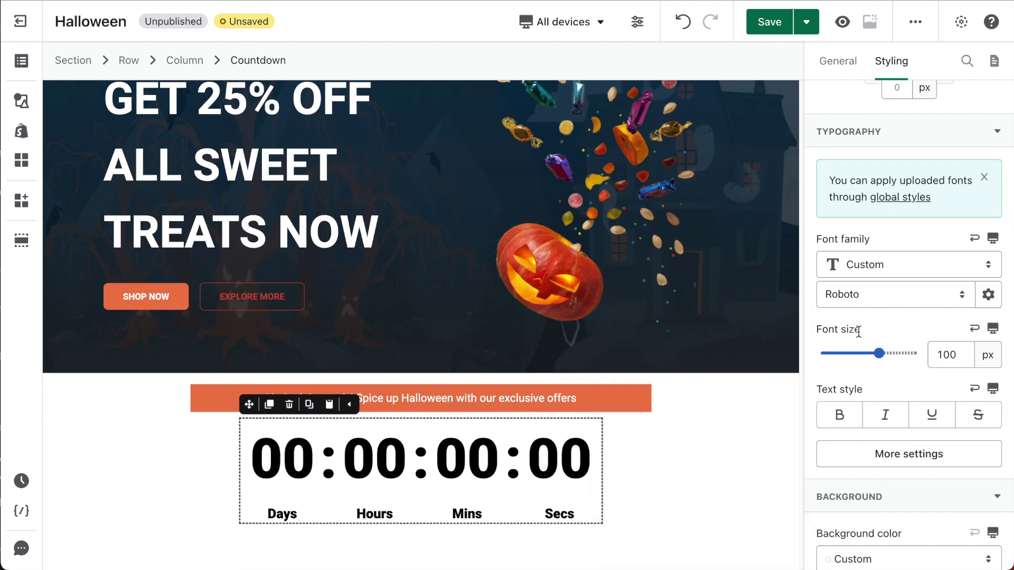
- Set the countdown to restart every day and end after a specific period
click(838, 62)
click(866, 276)
click(871, 370)
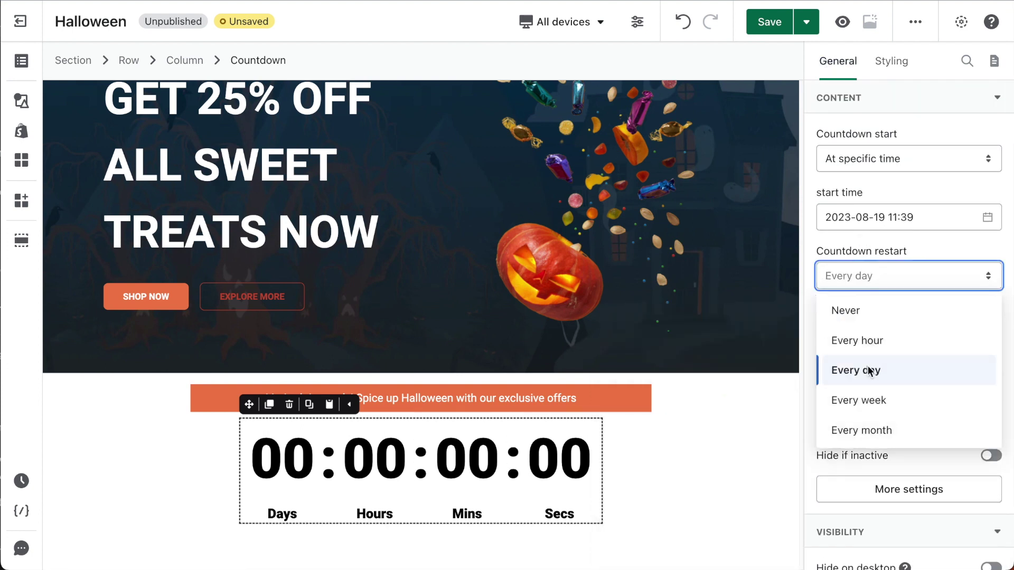
click(889, 334)
click(871, 396)
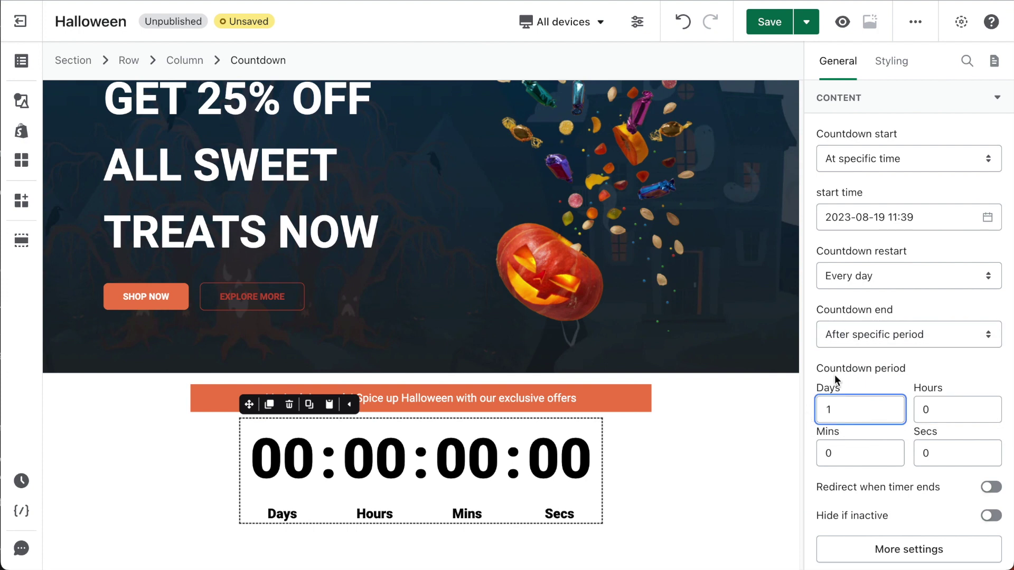
- Enable a drop shadow on the column holding the countdown
scroll(845, 380, down, 2)
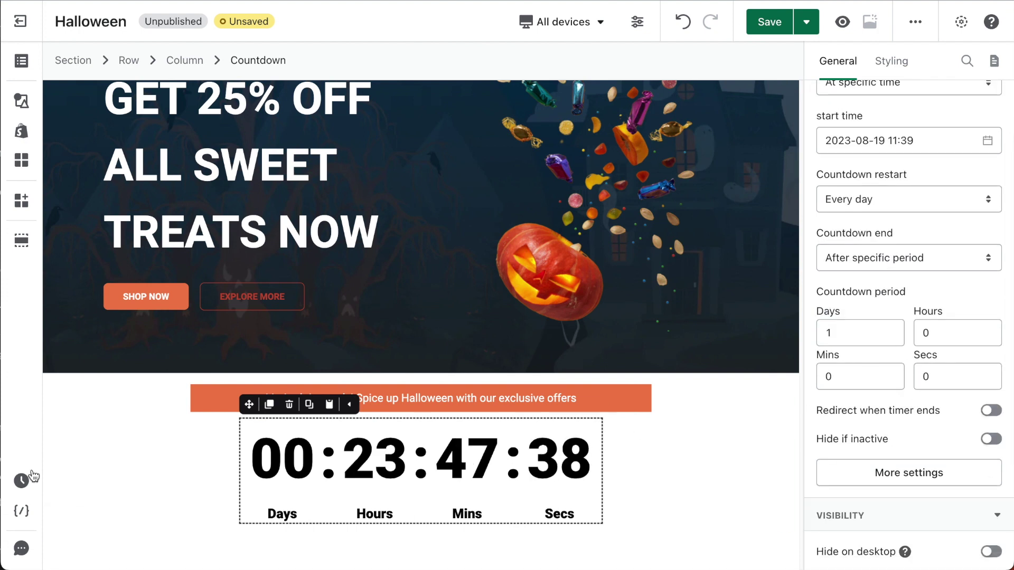
click(638, 451)
scroll(880, 236, down, 5)
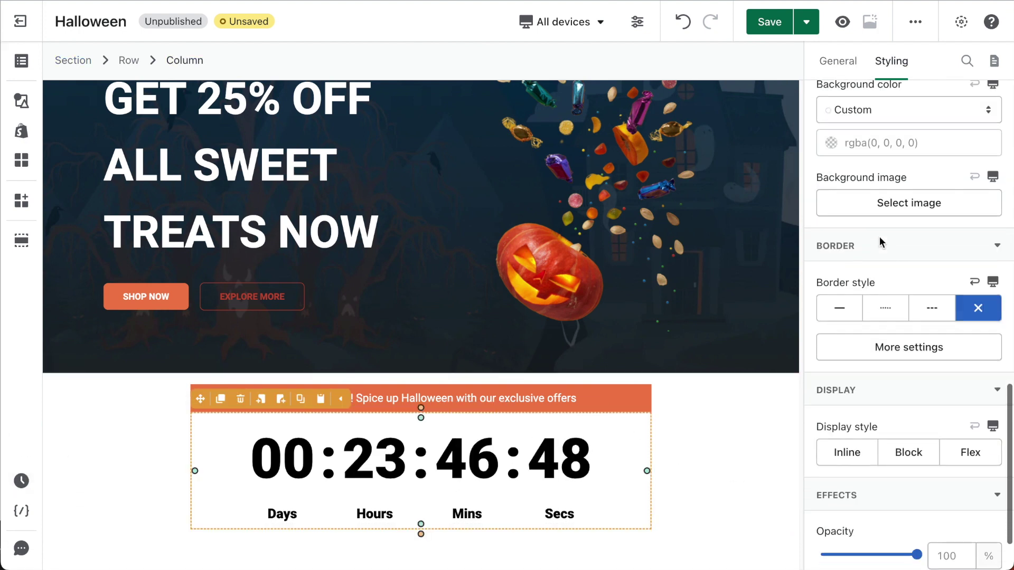
scroll(880, 242, down, 1)
click(990, 517)
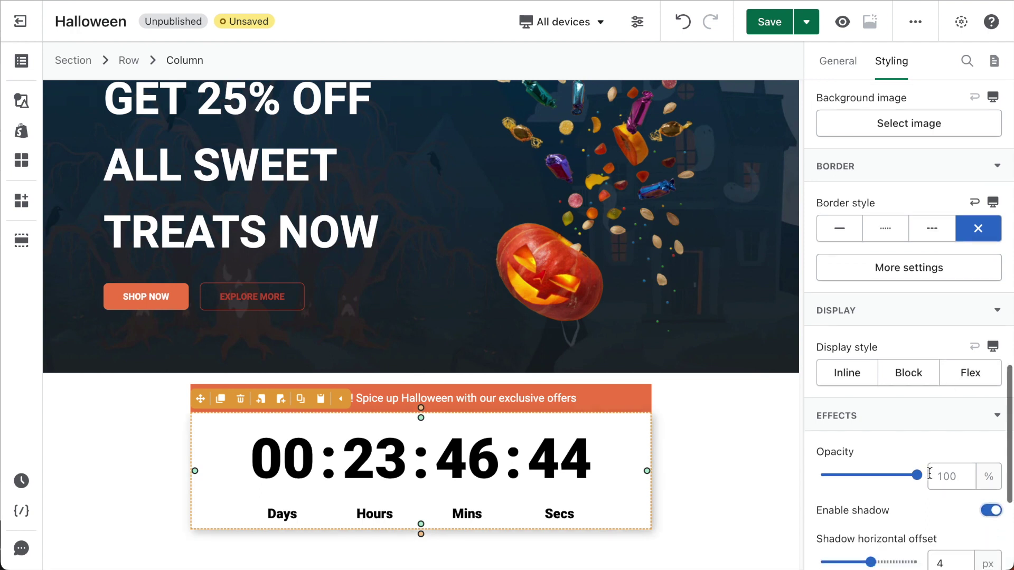
scroll(928, 474, down, 3)
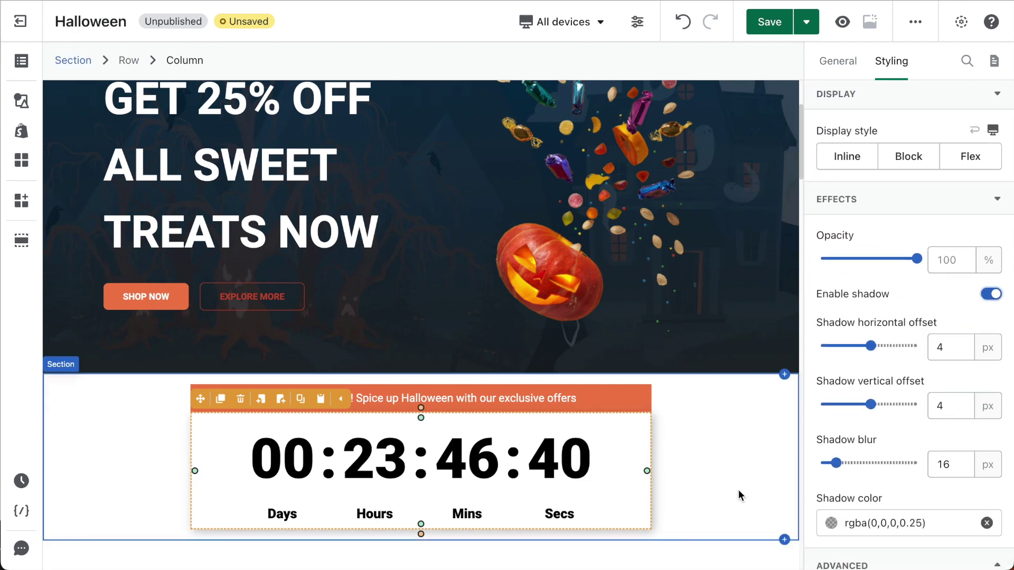
click(738, 490)
click(414, 435)
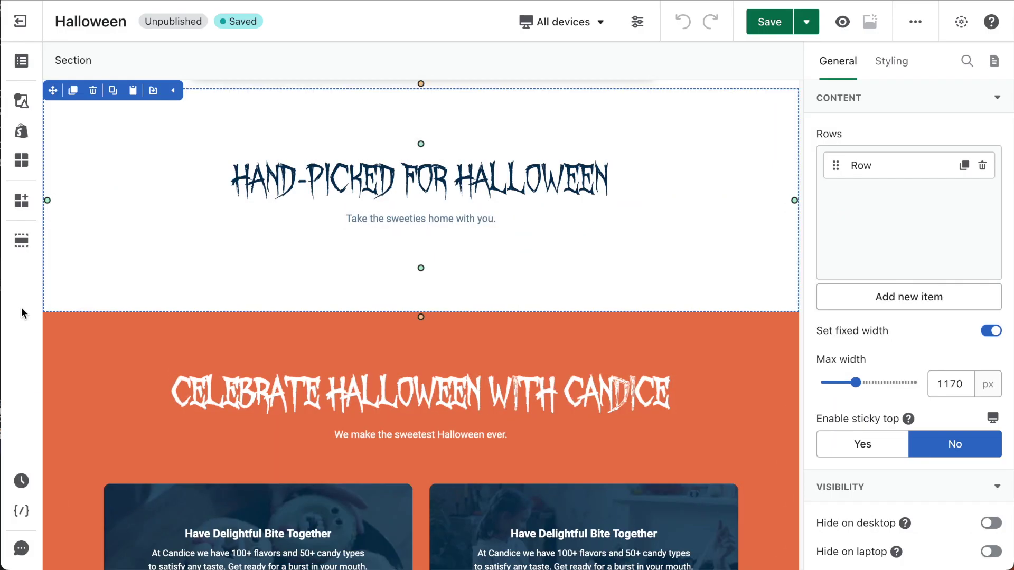
- Add a product list under Hand-picked for Halloween sourced from the Halloween Mug collection
click(22, 132)
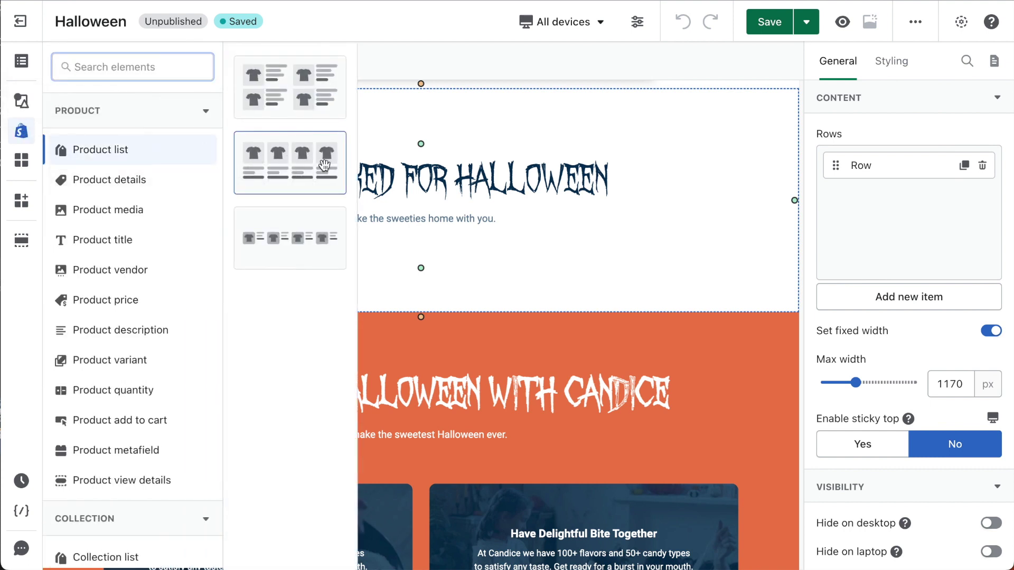
drag(466, 234, 470, 237)
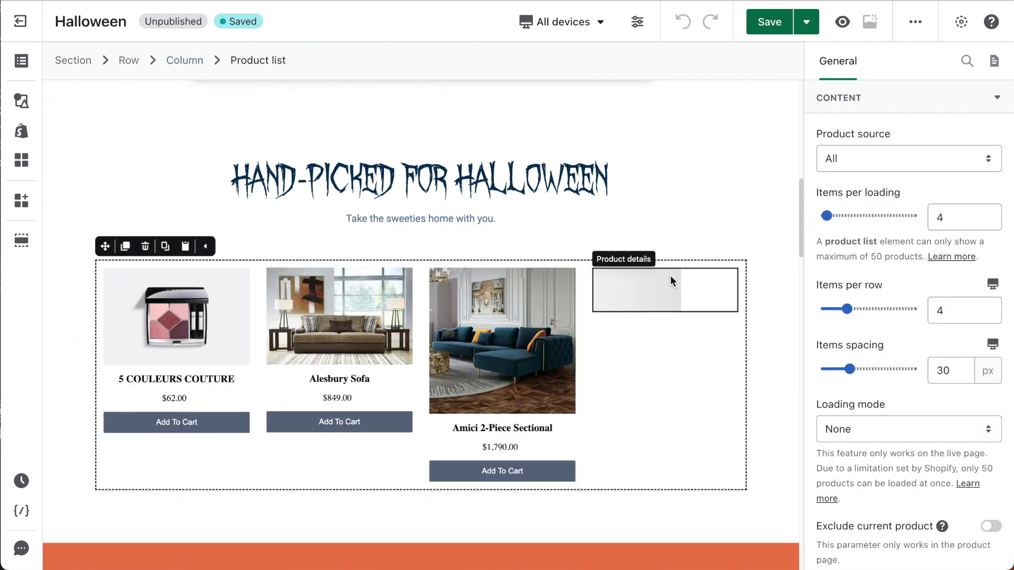
click(864, 156)
click(869, 221)
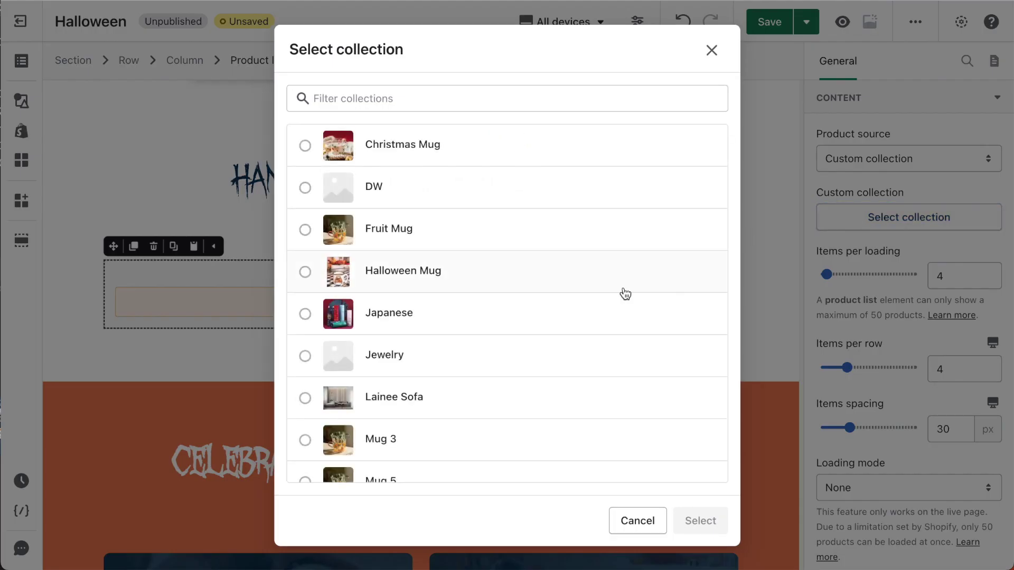
click(544, 274)
click(702, 517)
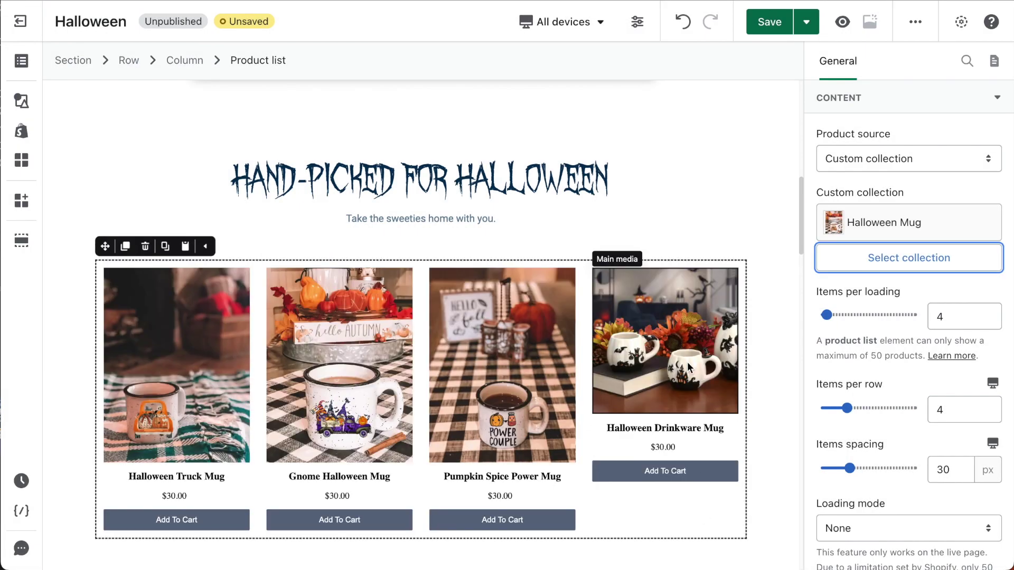
click(666, 343)
click(529, 62)
- Show discount badges on product images and cut the badge text down to the -70% discount
scroll(959, 426, down, 2)
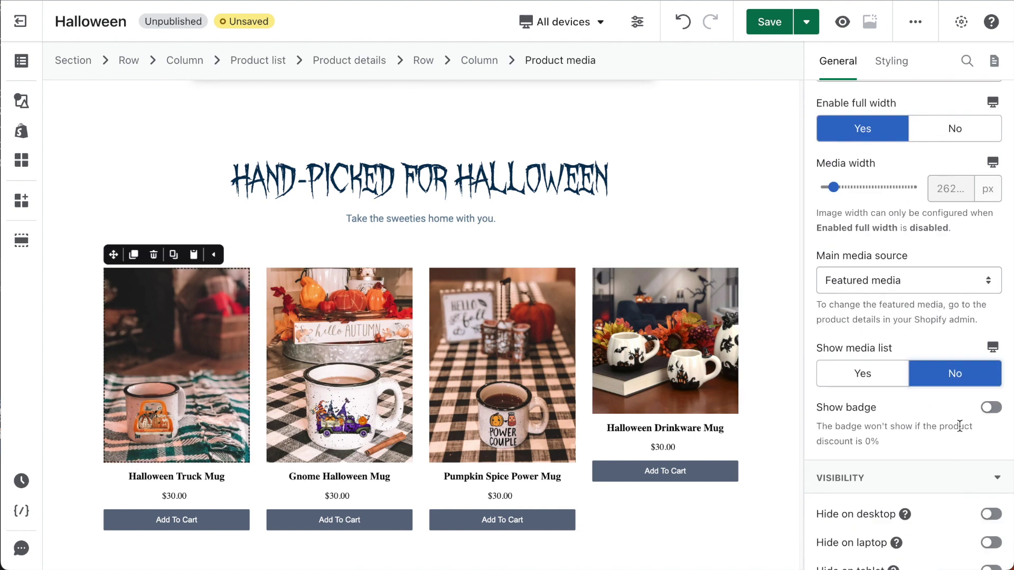
click(992, 408)
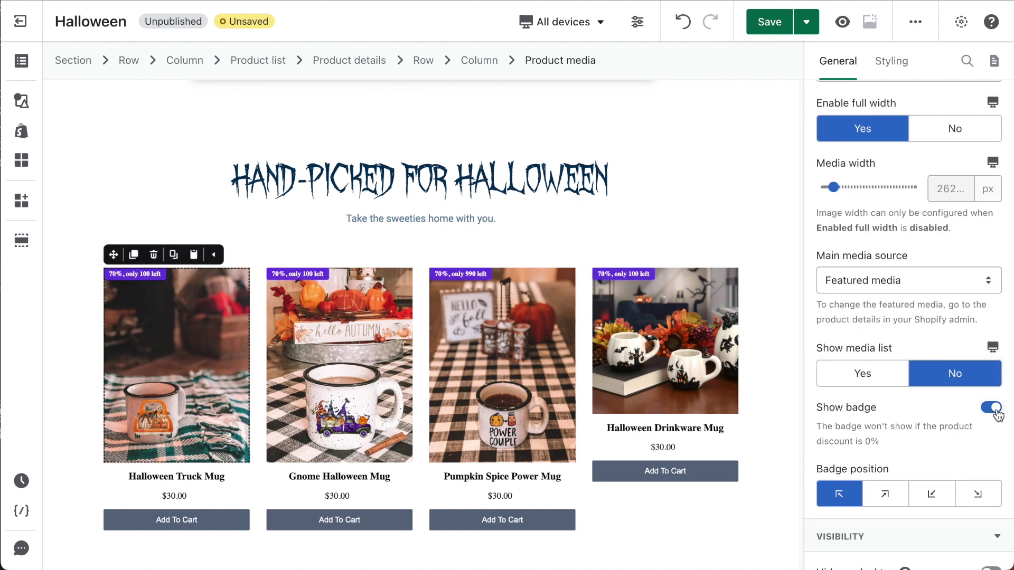
click(621, 274)
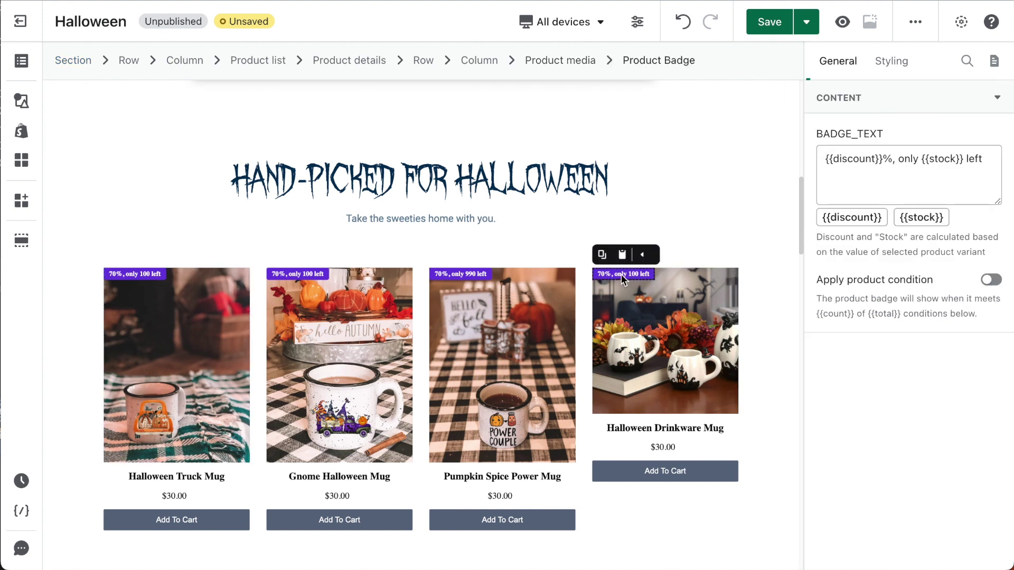
drag(892, 159, 985, 159)
key(BackSpace)
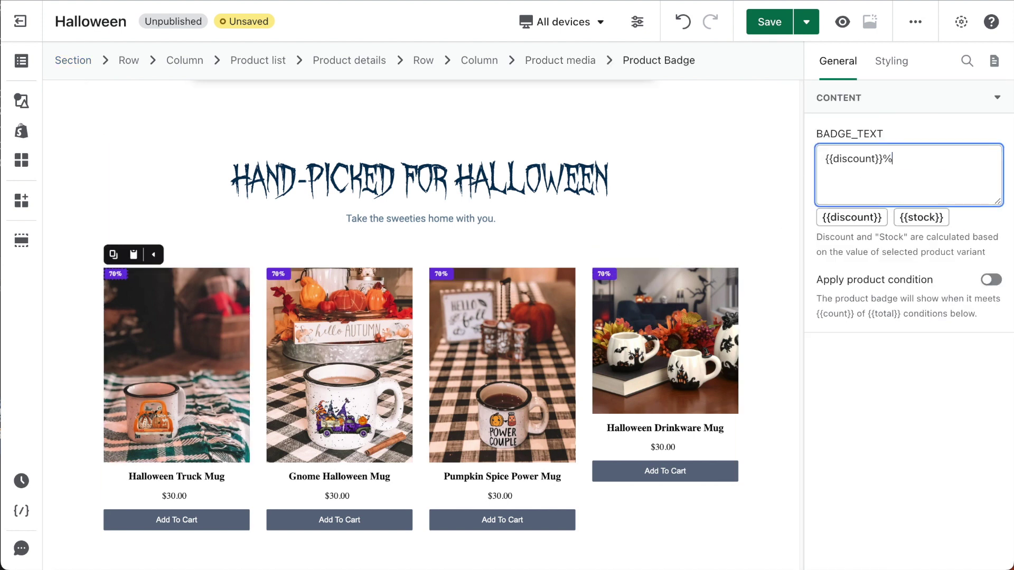
text(-)
- Set the badge font to Roboto with Bold weight
click(891, 61)
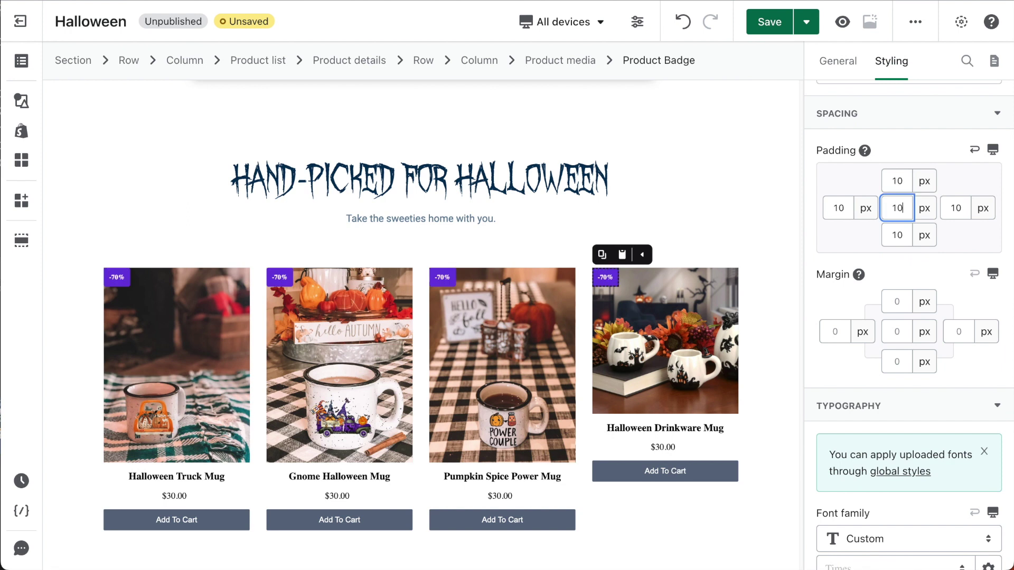
scroll(898, 264, down, 4)
scroll(875, 212, down, 3)
click(875, 189)
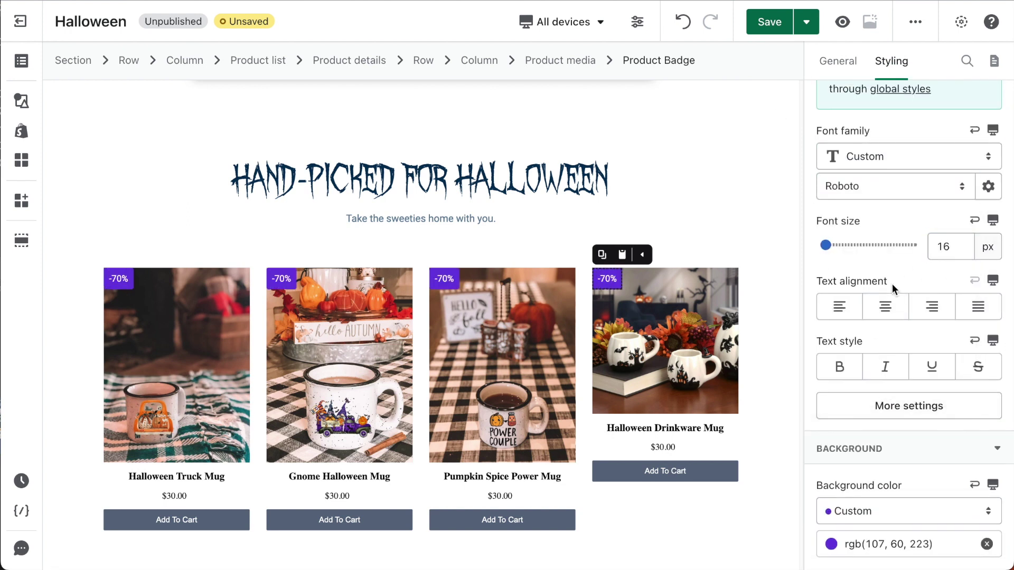
click(908, 405)
click(710, 317)
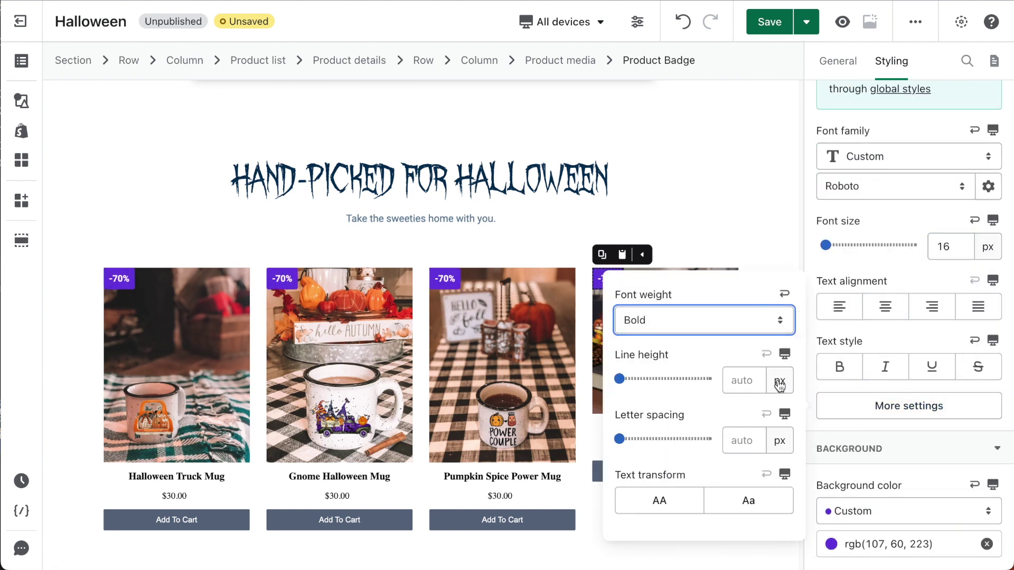
click(856, 336)
- Change the badge background from purple to orange rgb(239, 126, 75)
scroll(860, 459, down, 3)
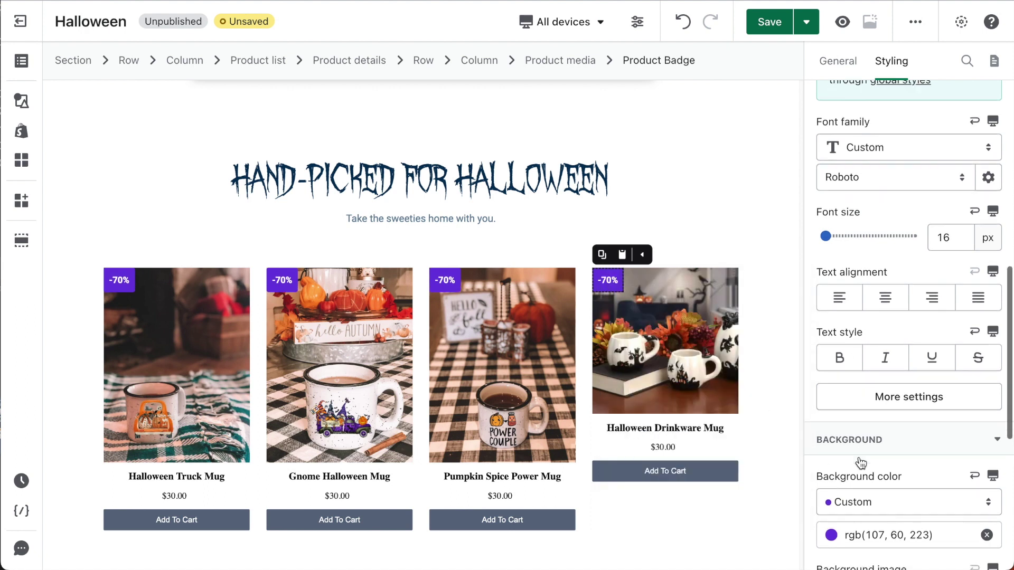
click(957, 417)
key(ctrl+a)
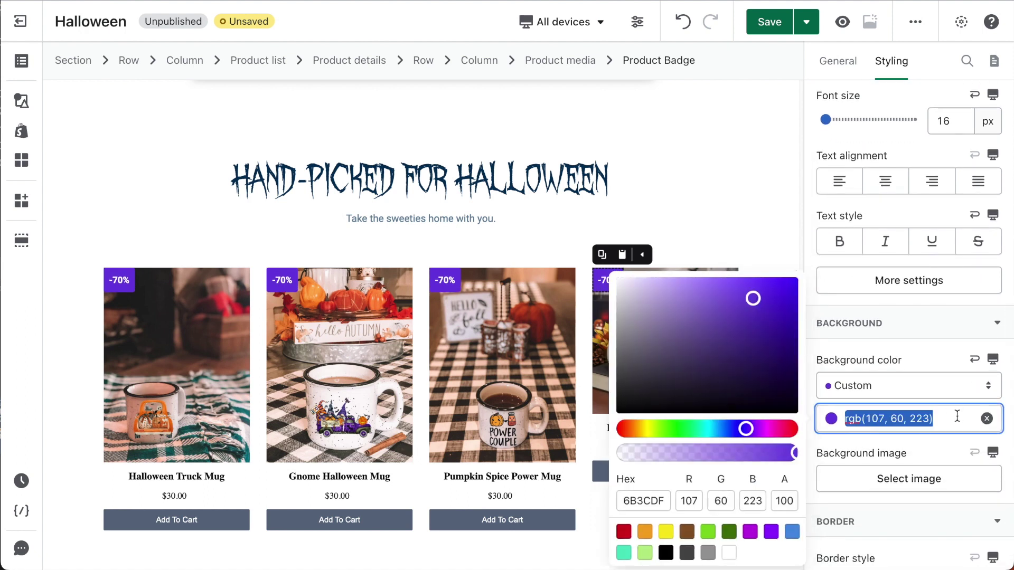
text(rgb(239, 126, 75))
click(899, 447)
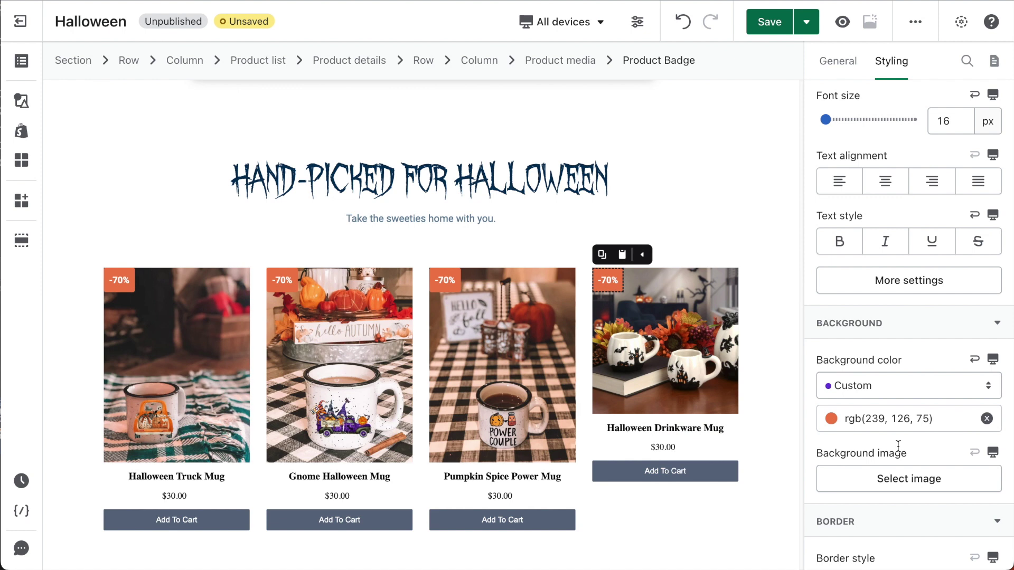
- Set the product main media ratio to Custom with a 300 px height
click(685, 369)
click(965, 164)
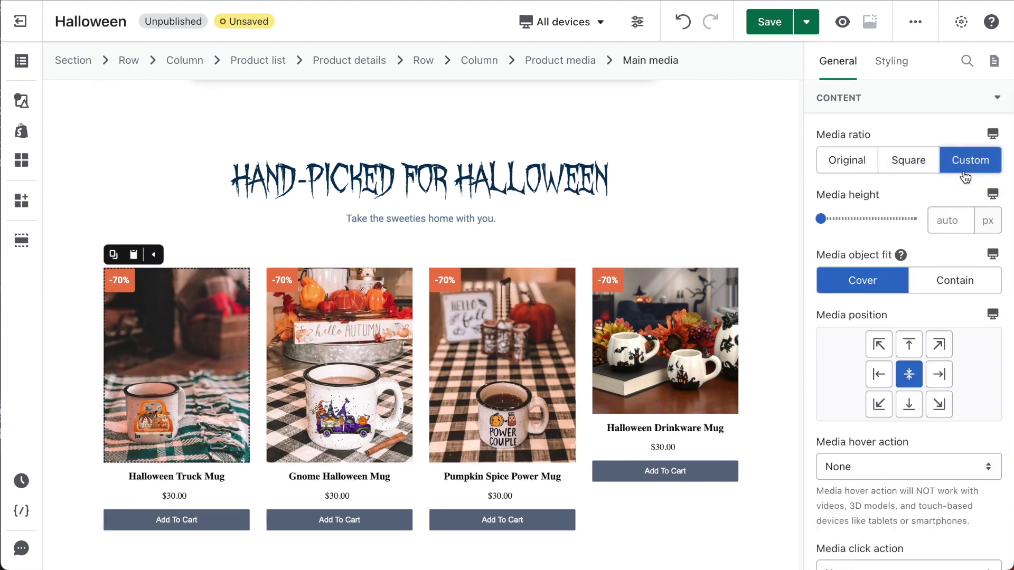
click(945, 218)
text(300)
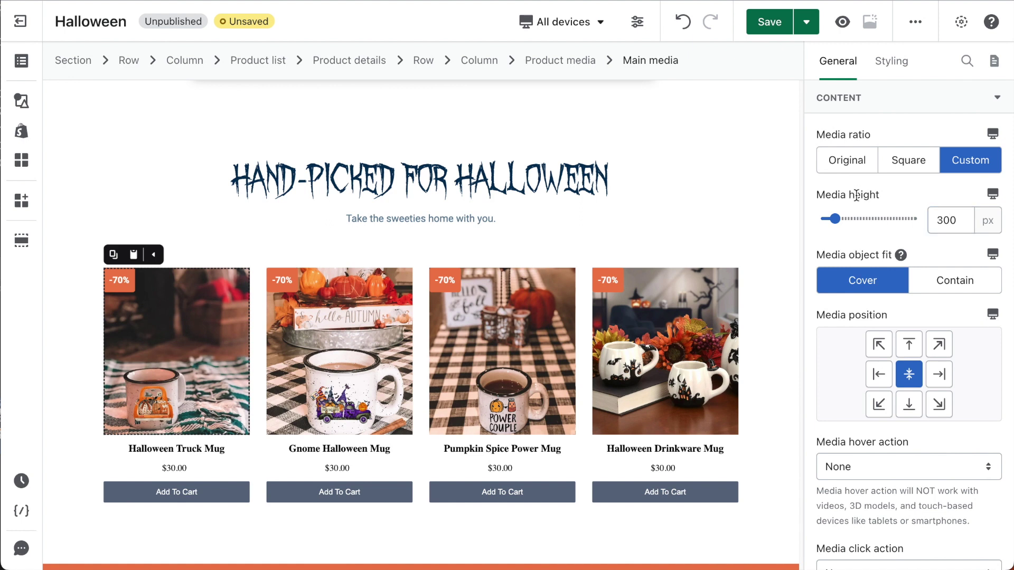
- Set the product title font to Roboto Medium
click(619, 449)
click(891, 60)
scroll(892, 291, down, 1)
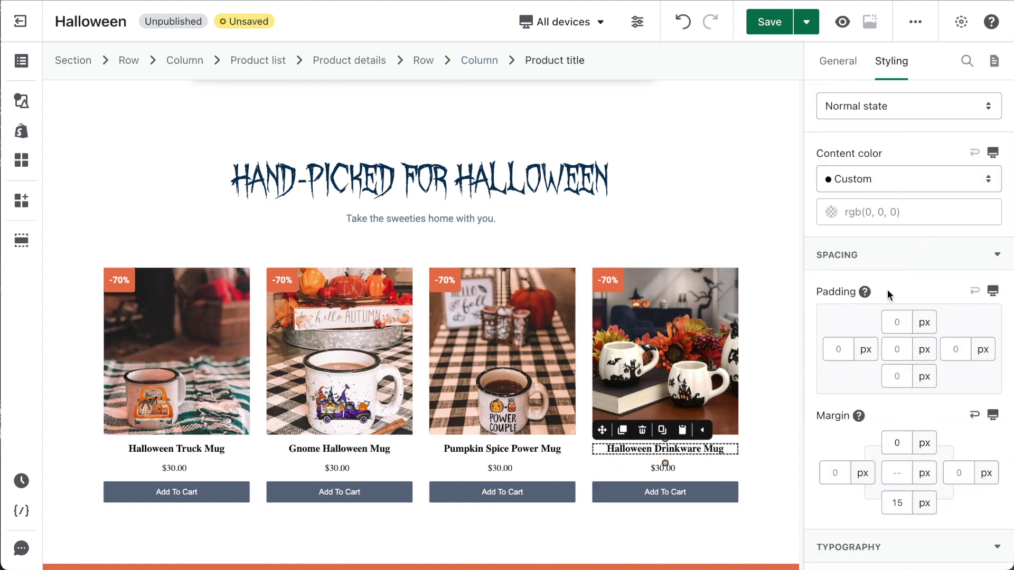
scroll(890, 290, down, 1)
click(886, 167)
click(898, 444)
scroll(853, 475, down, 6)
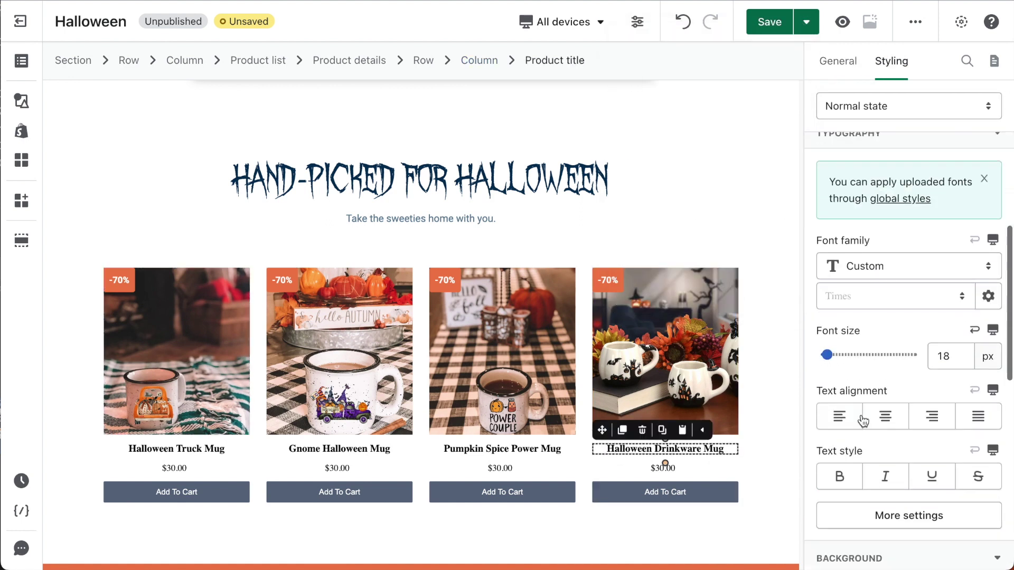
click(848, 420)
click(909, 515)
click(704, 350)
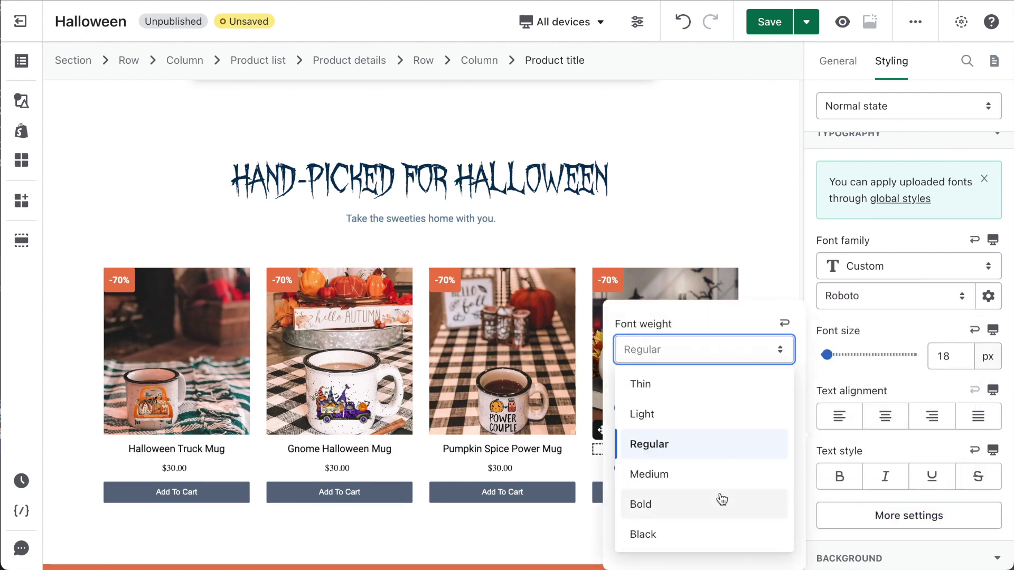
click(649, 473)
- Give the product price a 20 px right margin
click(665, 471)
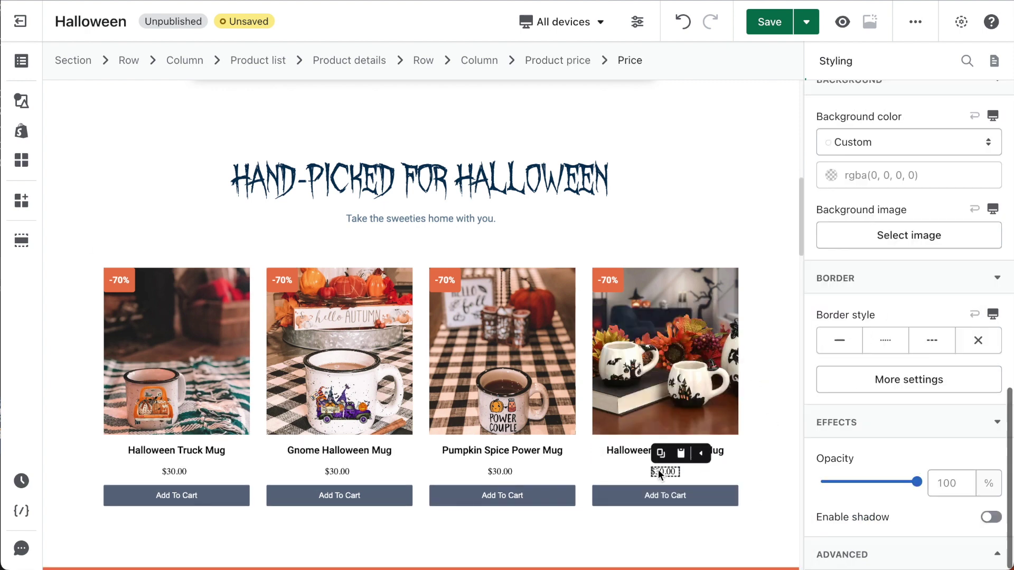
scroll(897, 316, up, 3)
scroll(898, 264, up, 5)
click(905, 192)
click(889, 258)
scroll(888, 259, down, 2)
click(958, 321)
text(20)
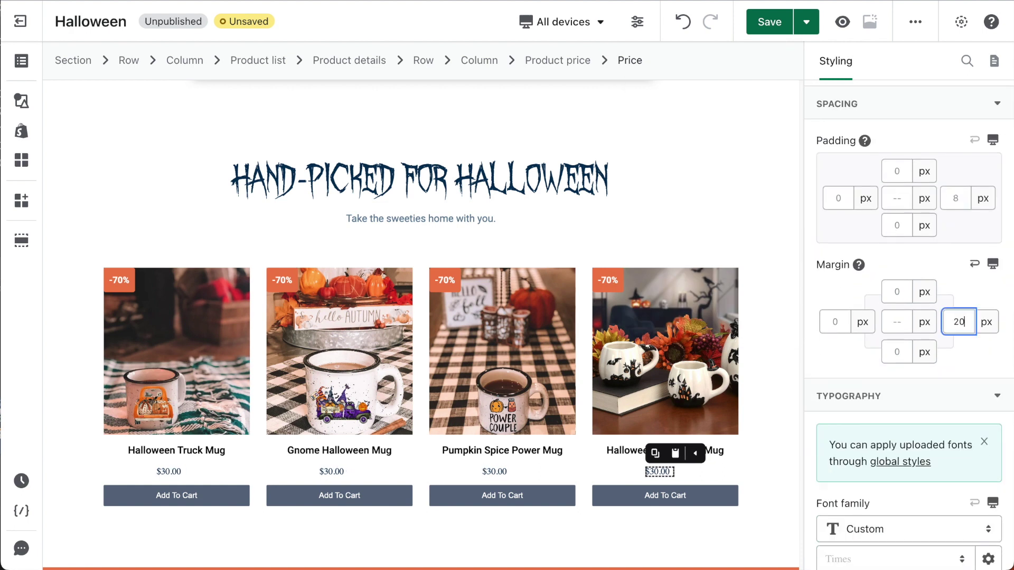
- Make the price Roboto 32 px Bold and add a Block element below it
scroll(897, 317, down, 5)
click(892, 328)
text(32)
click(908, 488)
click(773, 411)
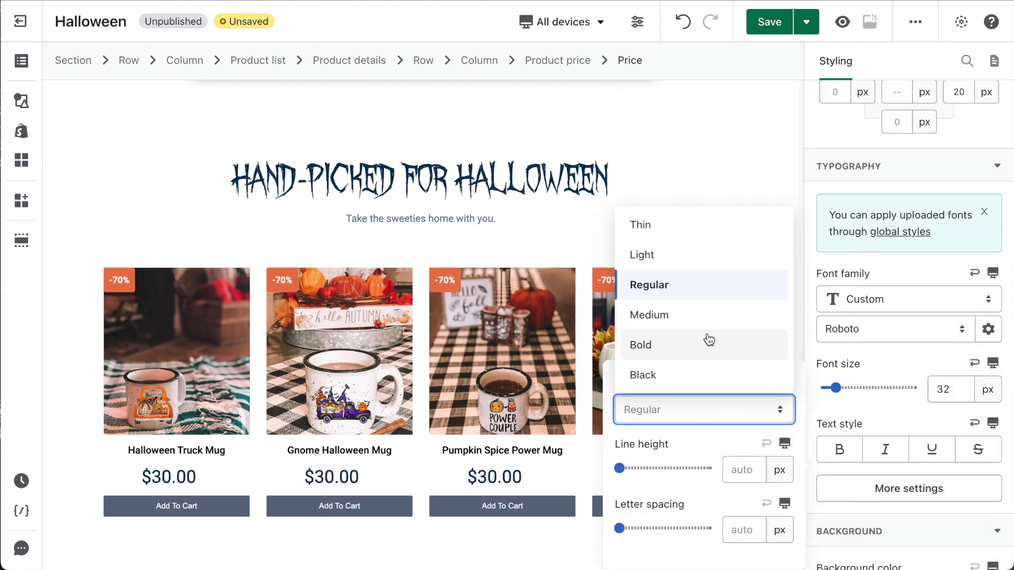
click(706, 343)
click(779, 470)
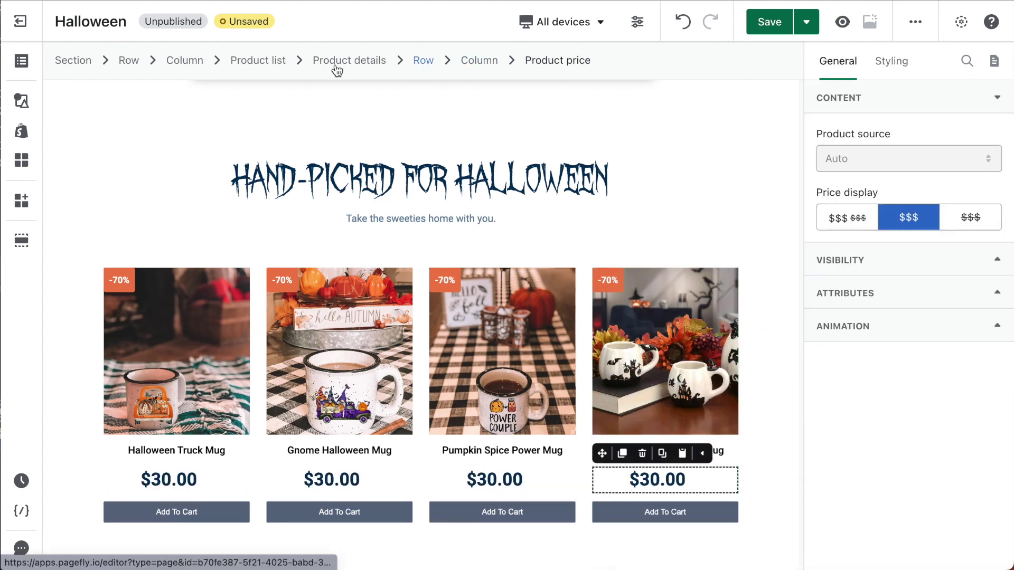
click(21, 100)
mouse_move(291, 536)
mouse_down()
mouse_move(665, 525)
mouse_move(622, 524)
mouse_up()
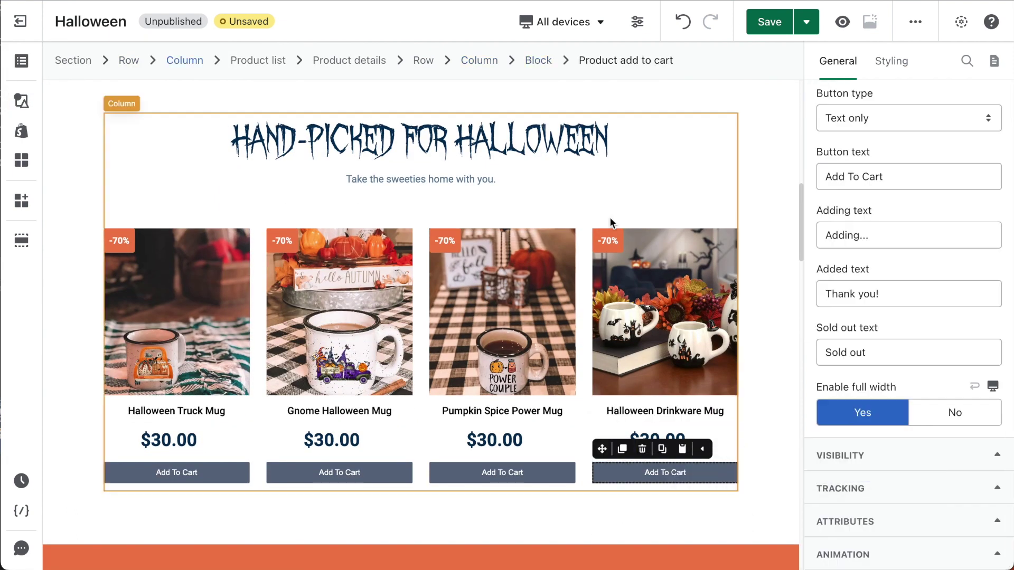
- Set the Block to Display Flex, direction Row, with items centred
click(902, 59)
scroll(894, 350, down, 5)
scroll(898, 370, down, 5)
click(900, 386)
click(908, 495)
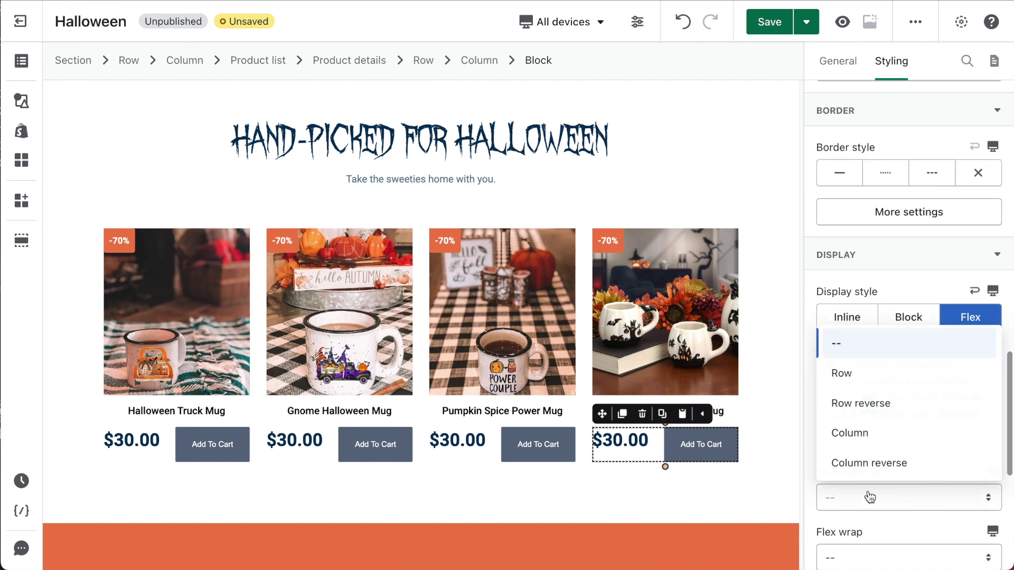
click(842, 371)
scroll(868, 420, down, 5)
click(886, 278)
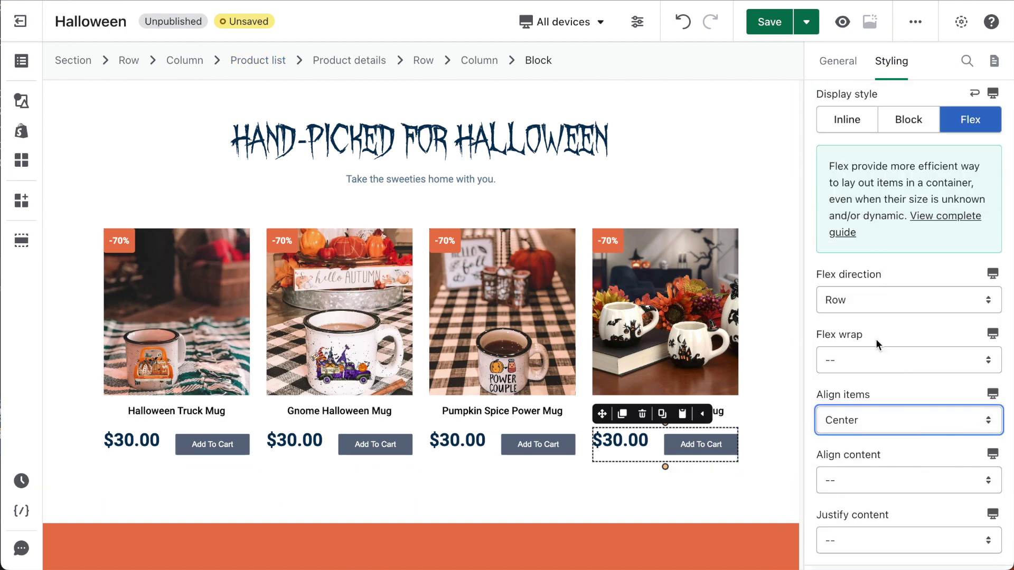
click(621, 440)
scroll(898, 317, down, 10)
- Style Add To Cart with Medium weight, orange rgb(239, 126, 75) background and 2 px radius
scroll(898, 213, up, 3)
click(896, 371)
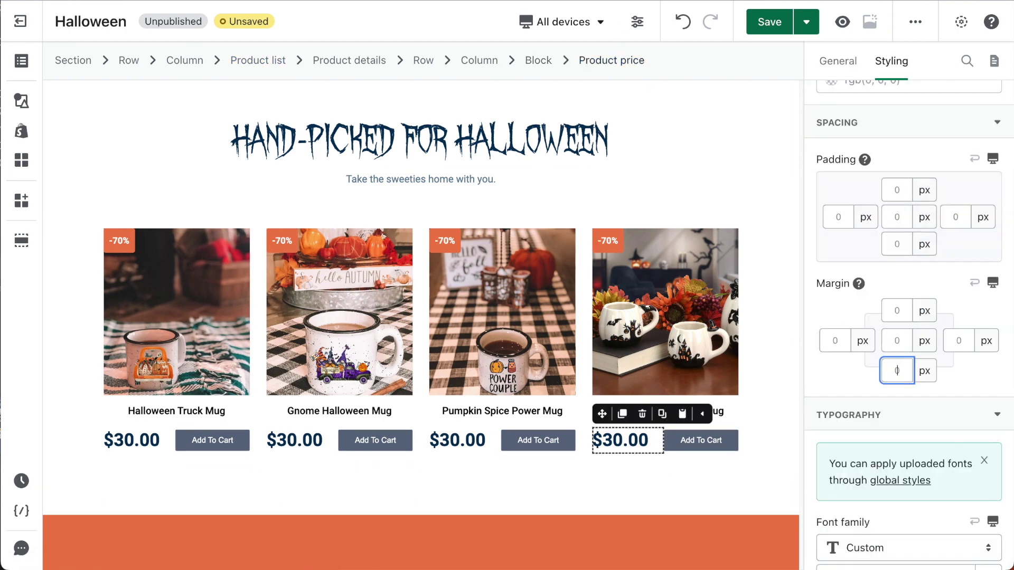
click(702, 440)
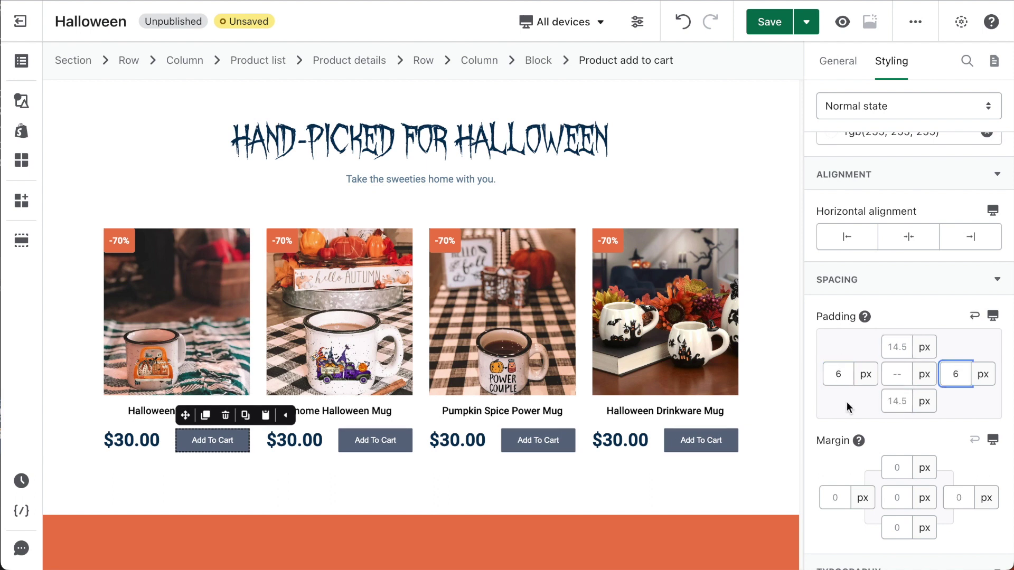
scroll(847, 401, down, 8)
scroll(872, 375, down, 1)
scroll(908, 369, down, 3)
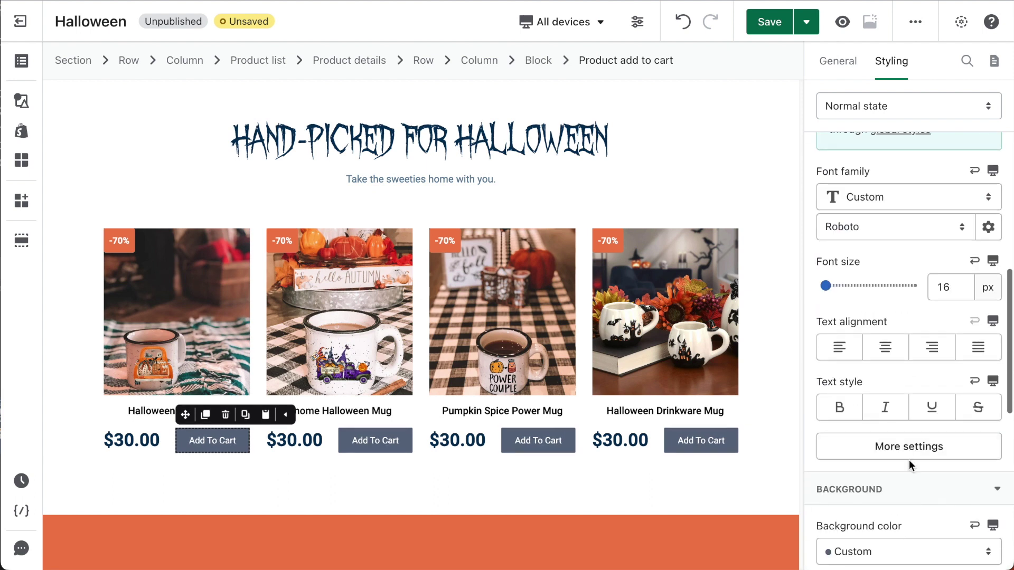
click(908, 445)
click(702, 349)
click(687, 473)
click(785, 460)
click(888, 350)
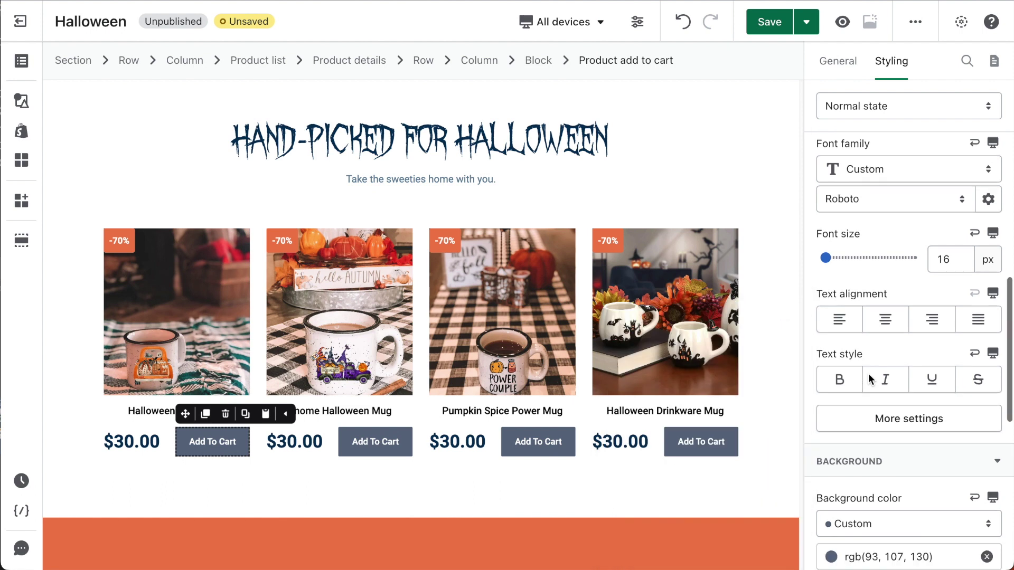
scroll(888, 349, down, 5)
scroll(882, 465, down, 3)
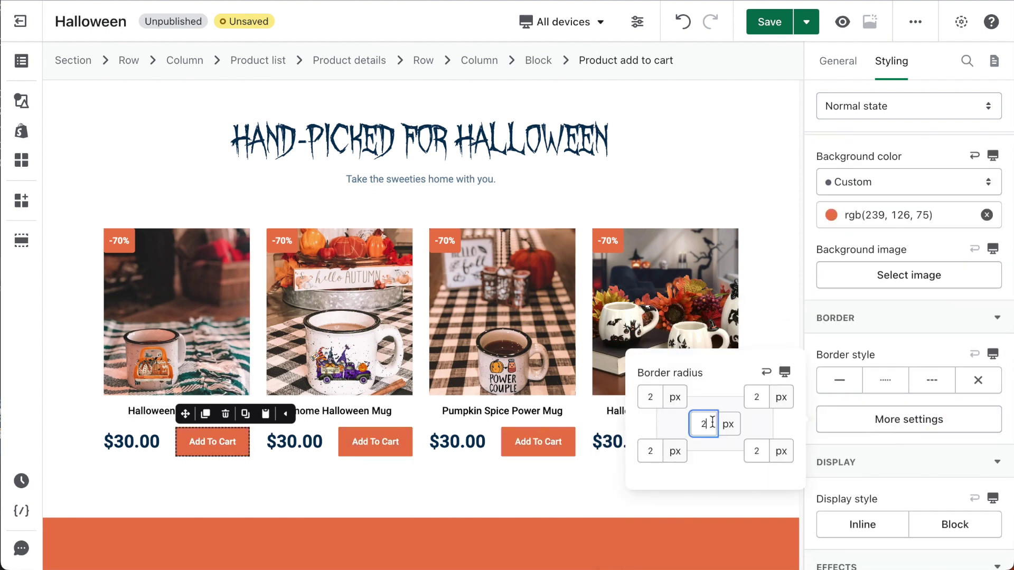
click(820, 355)
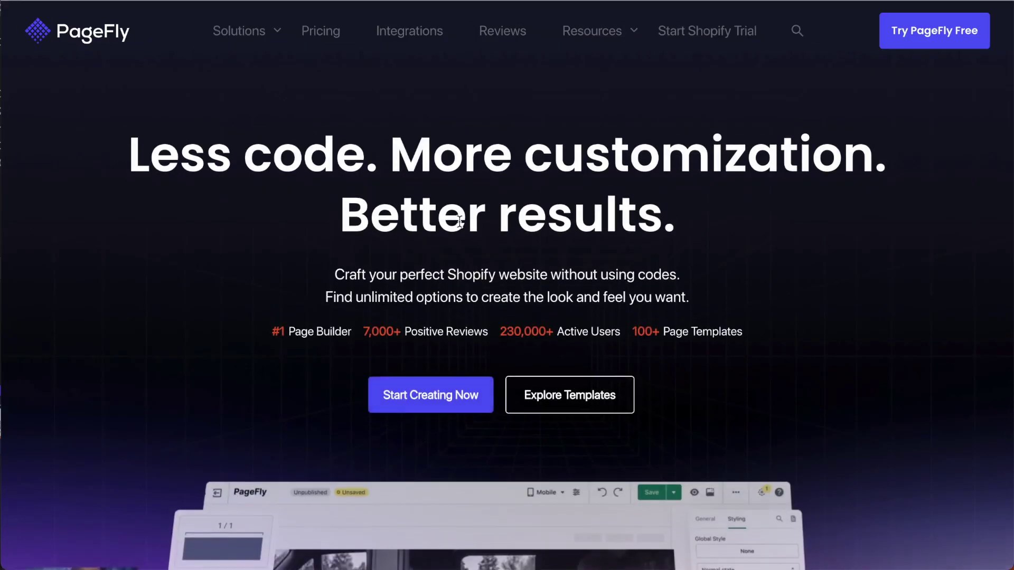
scroll(459, 221, down, 5)
scroll(458, 222, down, 5)
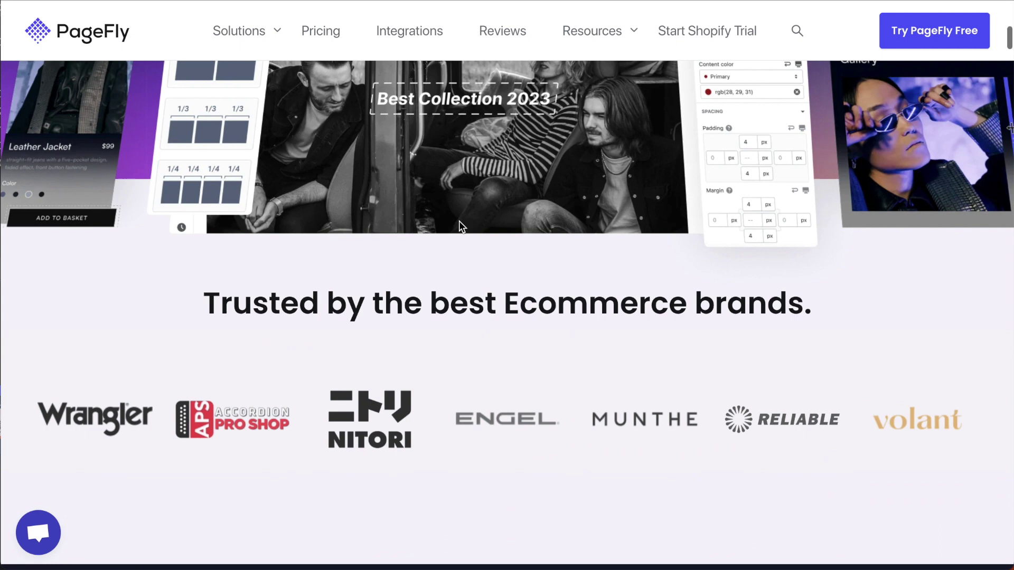
scroll(459, 222, down, 6)
scroll(459, 222, down, 5)
scroll(459, 222, down, 4)
scroll(458, 222, down, 4)
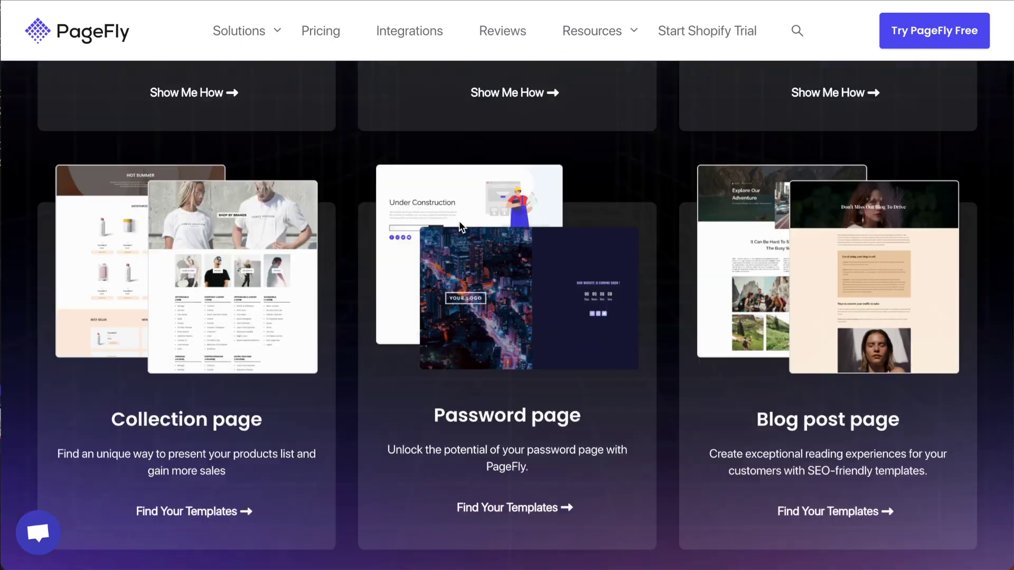
scroll(458, 221, down, 3)
scroll(458, 222, down, 5)
scroll(459, 222, down, 4)
scroll(460, 221, down, 2)
scroll(459, 222, down, 4)
scroll(459, 222, down, 4)
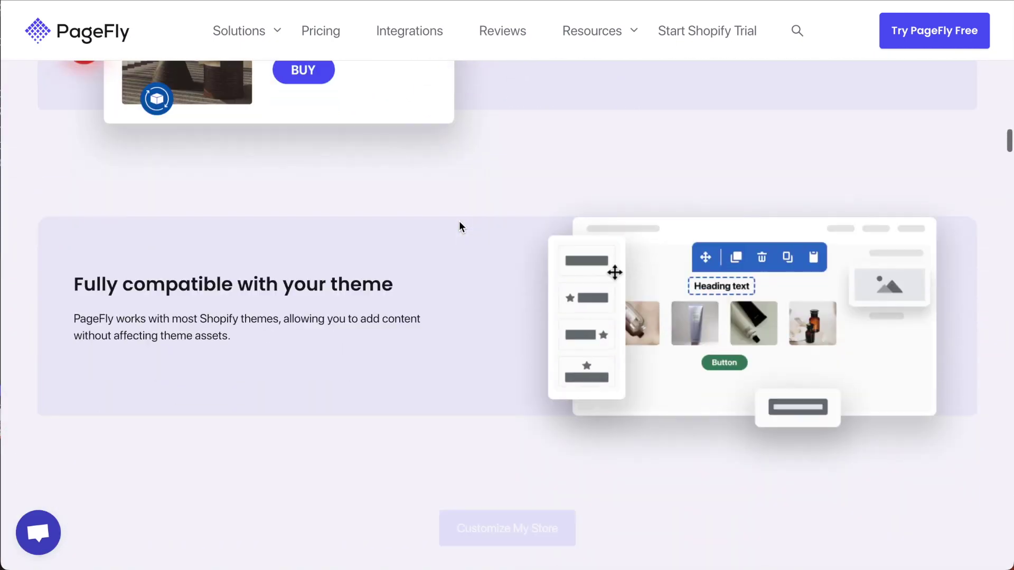
scroll(460, 222, down, 5)
scroll(473, 305, down, 5)
scroll(474, 312, down, 5)
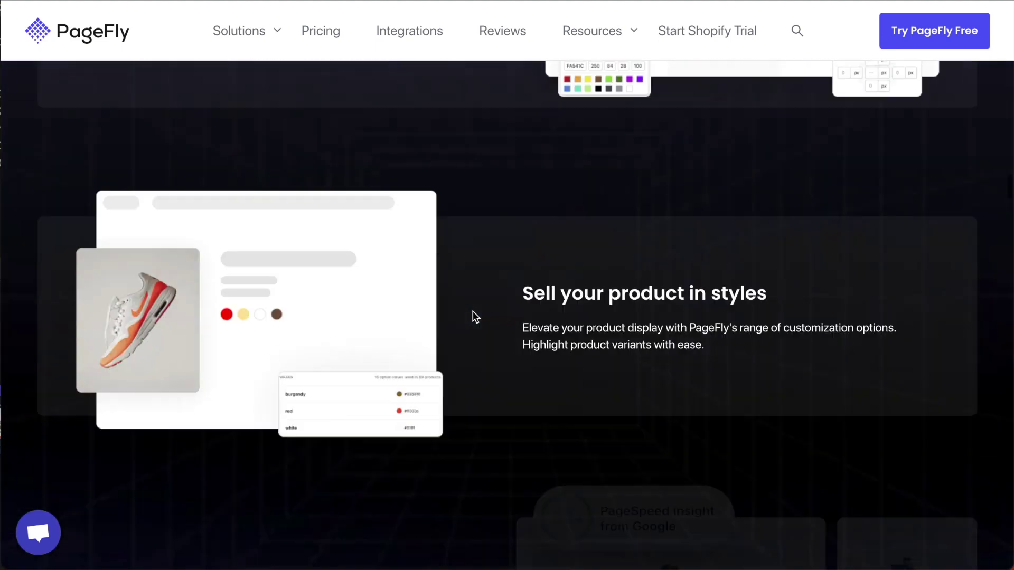
scroll(473, 312, down, 5)
scroll(473, 311, down, 2)
scroll(471, 372, down, 5)
scroll(471, 373, down, 5)
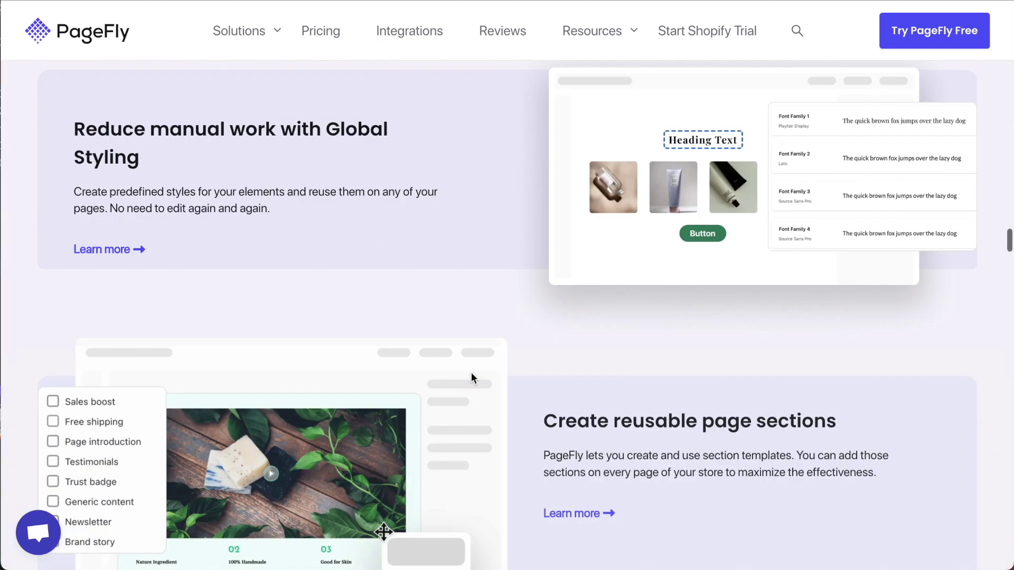
scroll(471, 372, down, 5)
scroll(471, 373, down, 5)
scroll(471, 372, down, 5)
scroll(471, 372, down, 5)
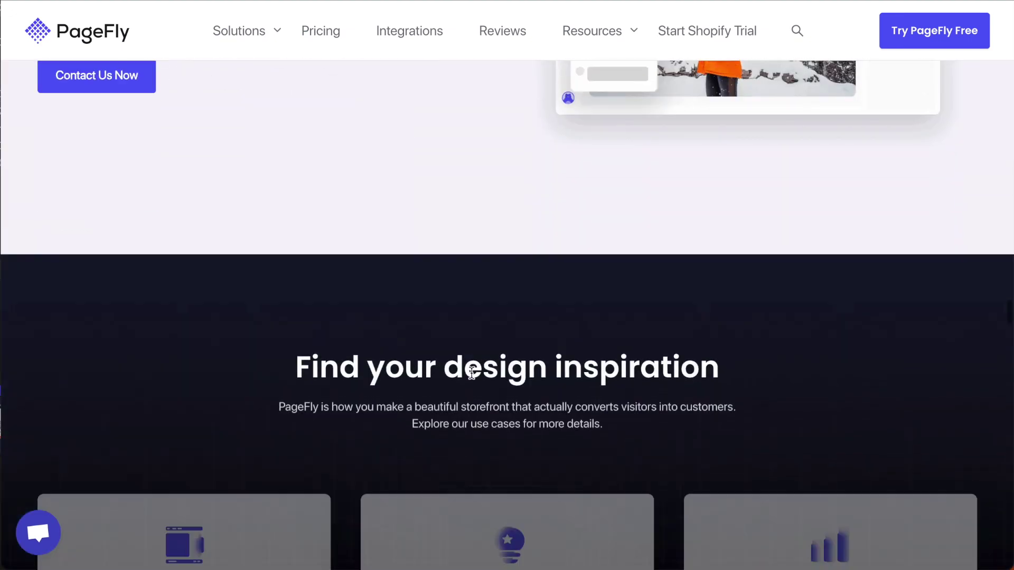
scroll(471, 373, down, 5)
scroll(471, 372, down, 2)
scroll(495, 374, down, 2)
scroll(494, 374, down, 5)
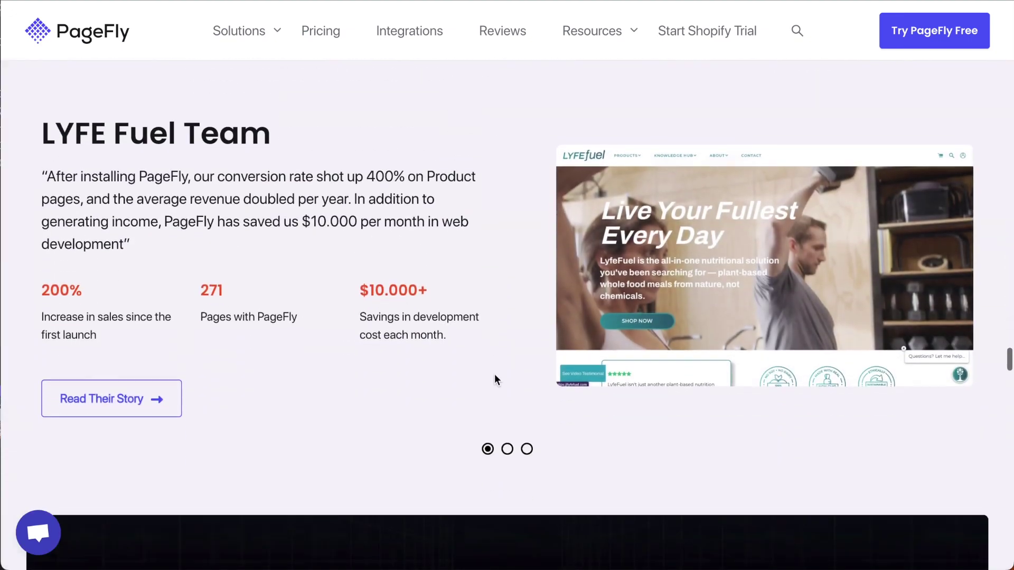
scroll(495, 374, down, 1)
scroll(494, 374, down, 5)
scroll(495, 374, down, 1)
scroll(494, 374, down, 5)
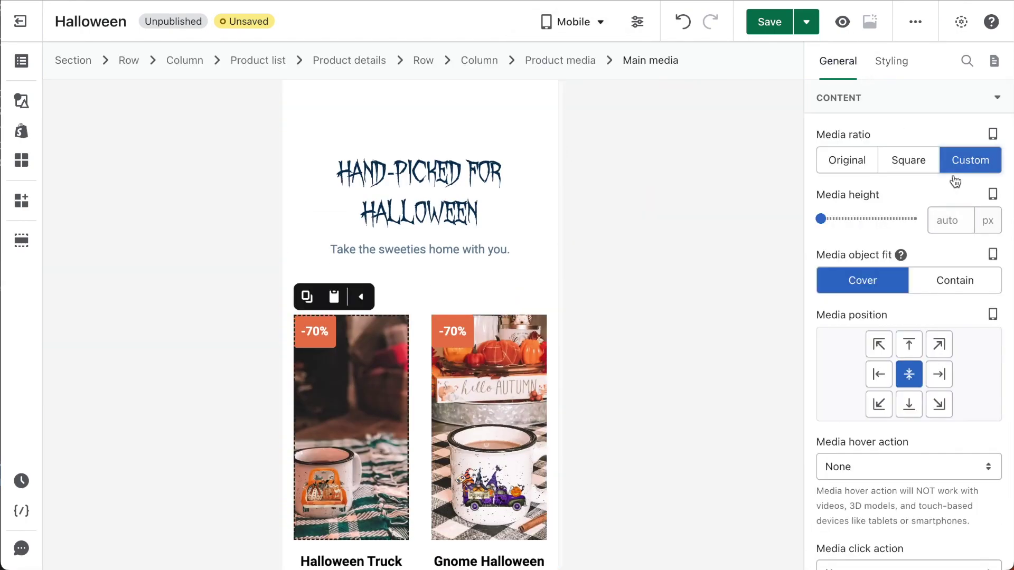
- Reduce the mug media height and the -70% badge font size
text(20)
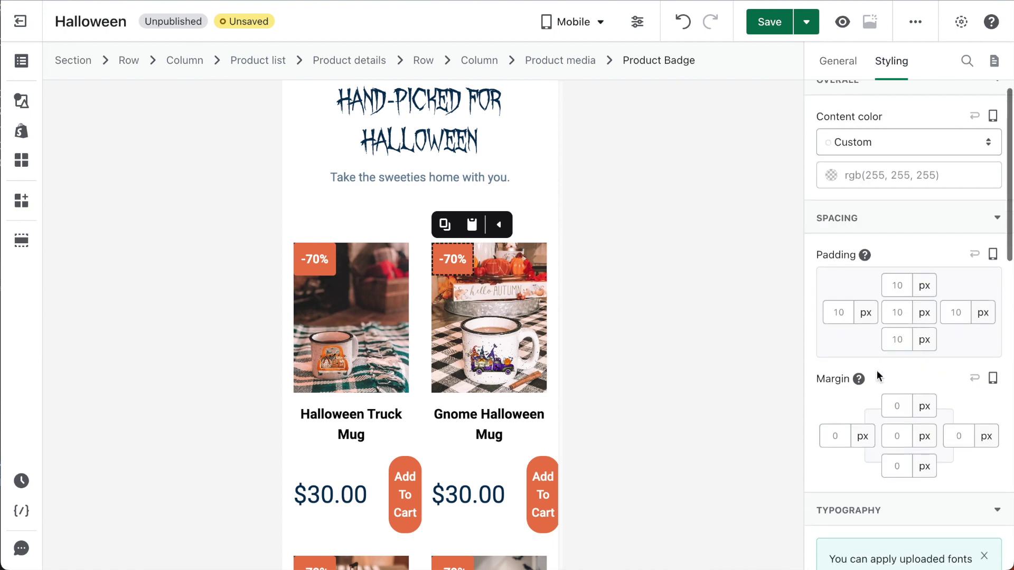
scroll(897, 312, down, 7)
click(950, 361)
text(14)
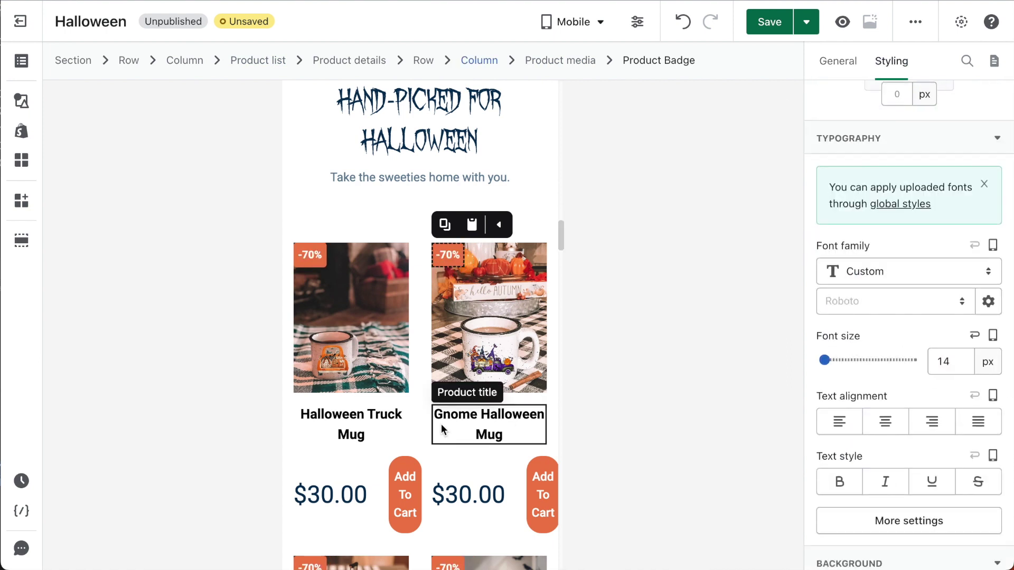
- Set the price Block to a centred Flex column layout
click(441, 430)
scroll(523, 380, down, 2)
click(523, 380)
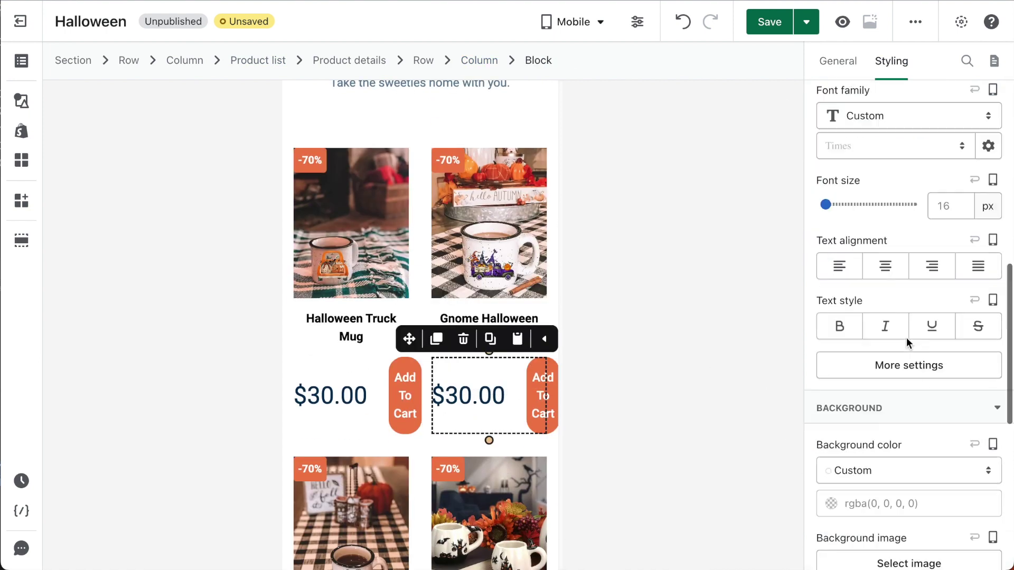
scroll(906, 337, down, 5)
click(945, 378)
scroll(940, 370, down, 3)
click(898, 360)
click(845, 484)
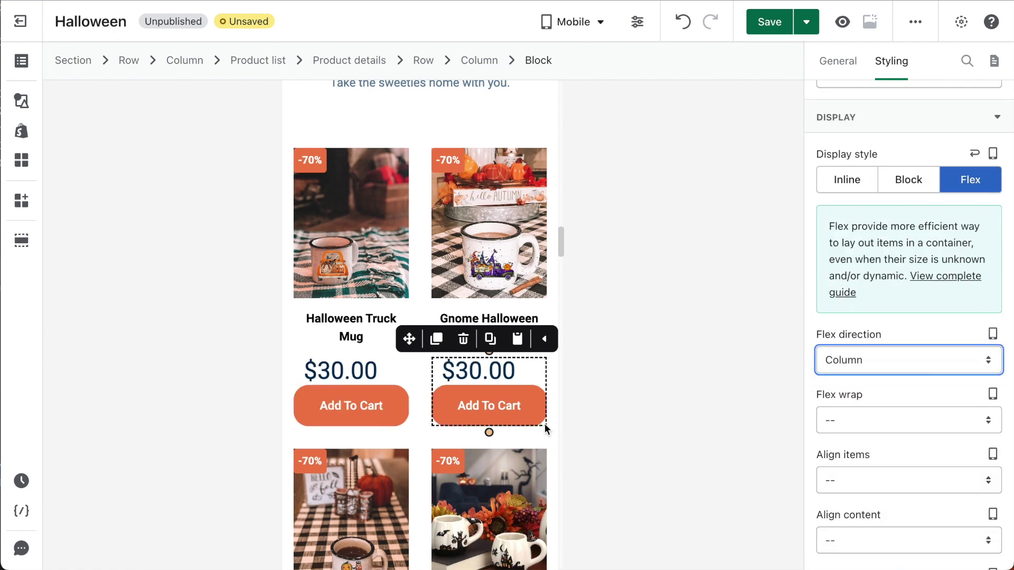
scroll(858, 445, down, 2)
scroll(877, 422, down, 2)
click(908, 423)
click(877, 259)
- Add a 16 px bottom margin to the $30.00 price
click(512, 376)
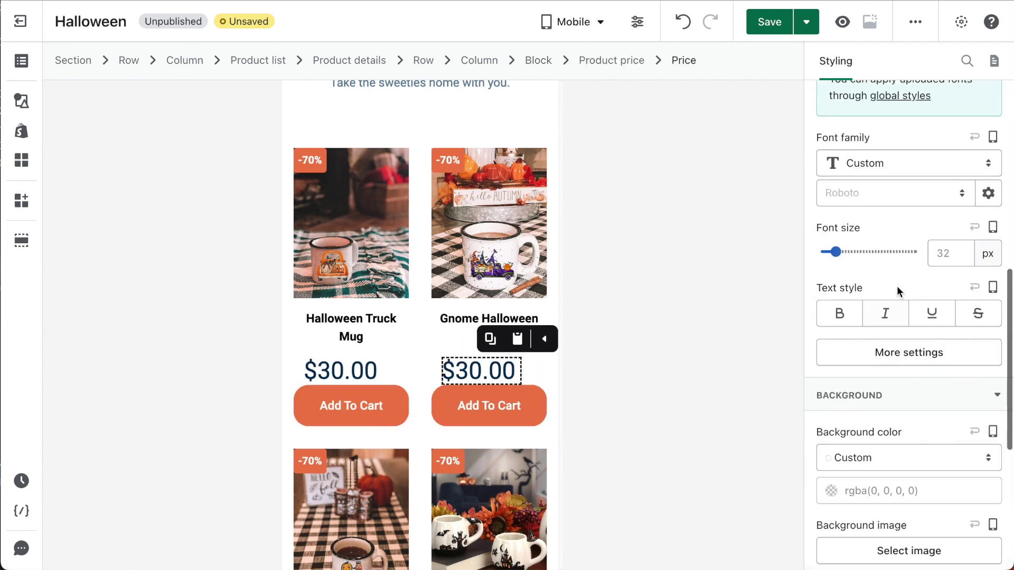
scroll(897, 290, up, 5)
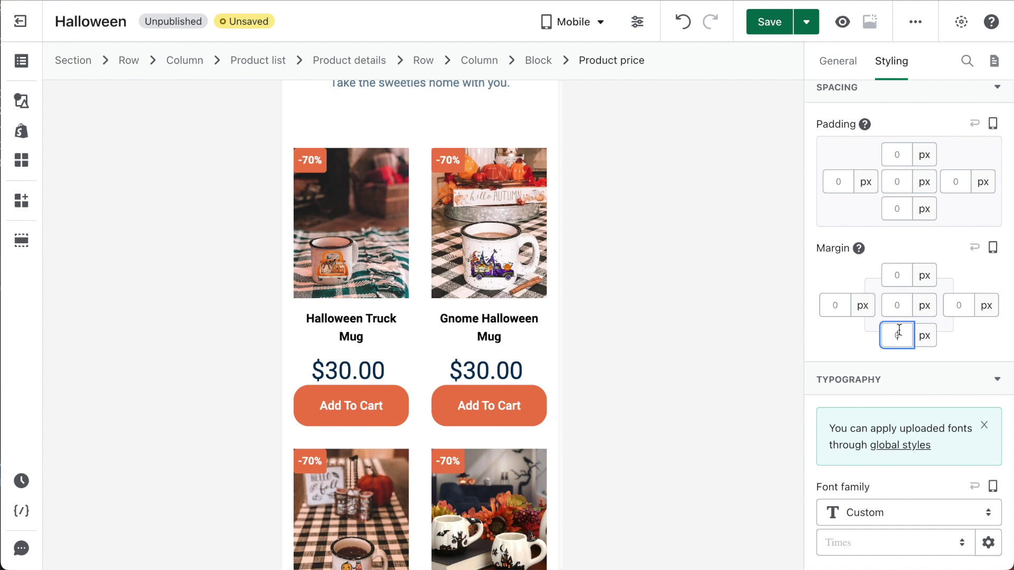
text(16)
scroll(885, 413, down, 5)
- Set the Add To Cart button padding to 12
click(506, 407)
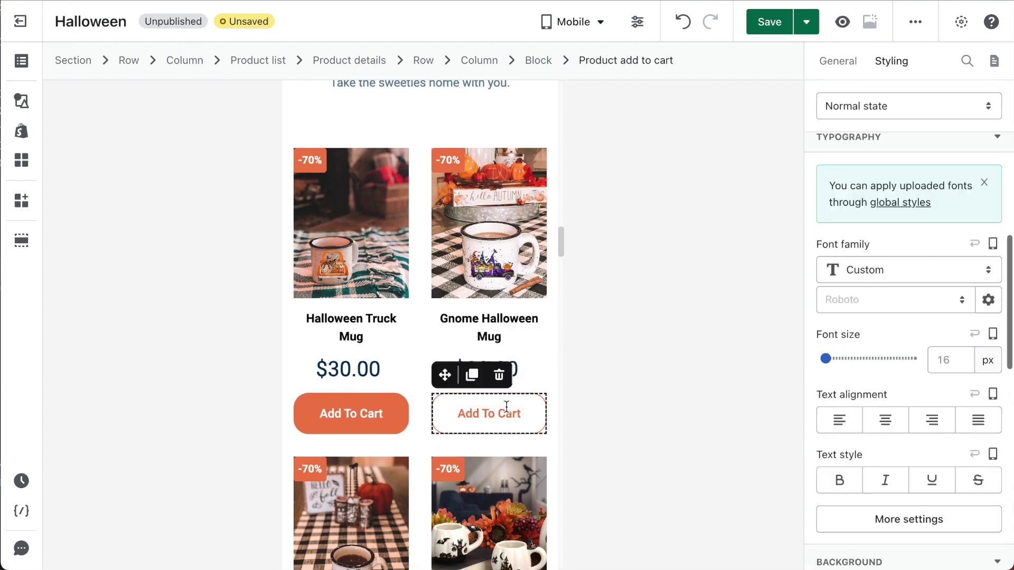
scroll(879, 337, up, 6)
scroll(879, 338, up, 1)
click(896, 316)
text(1)
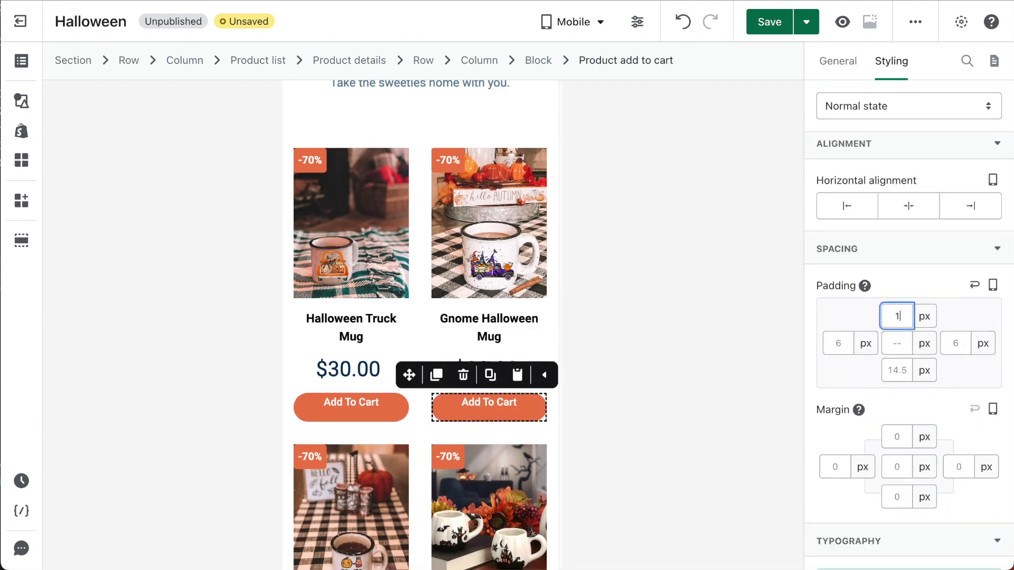
text(2)
key(Tab)
click(556, 302)
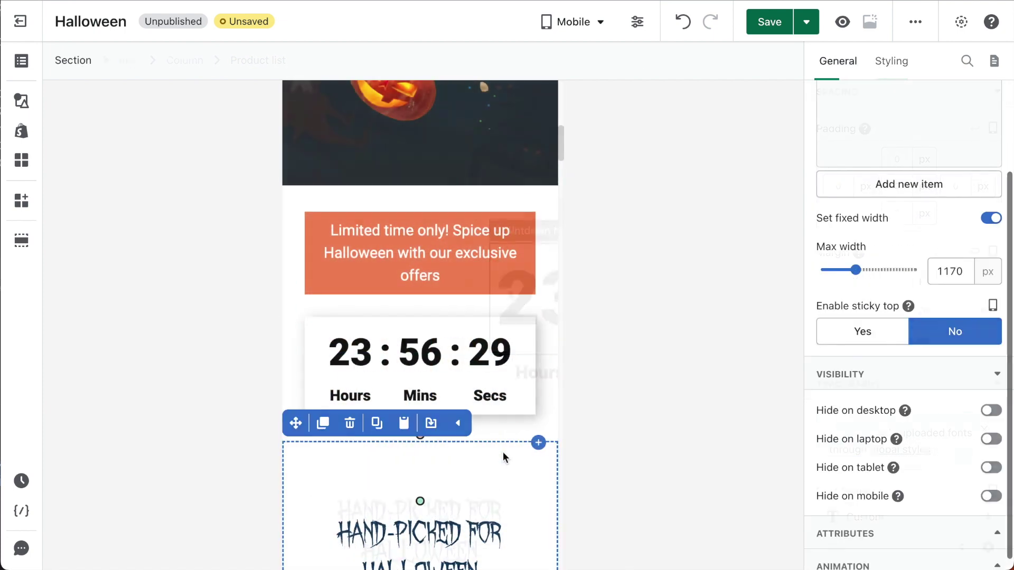
- Save and publish, then scroll the live page through hero, countdown, mug list and candy categories
click(806, 22)
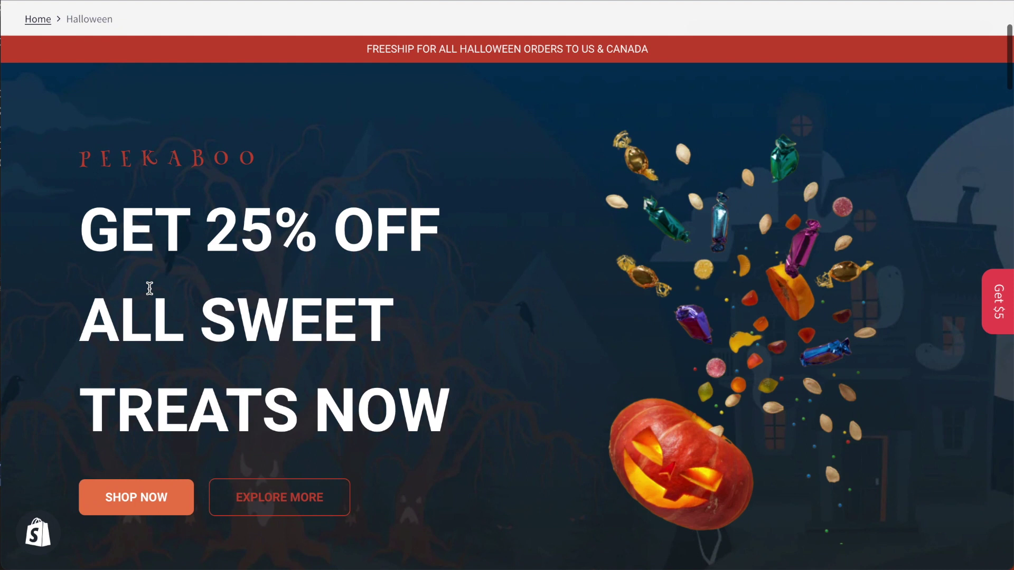
scroll(149, 287, down, 2)
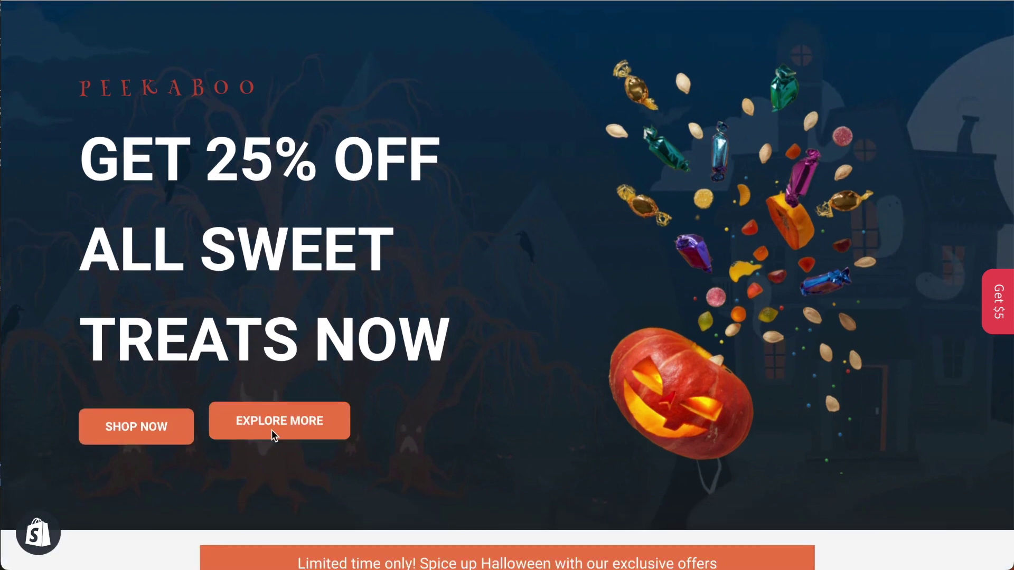
scroll(268, 471, down, 3)
scroll(269, 471, down, 4)
scroll(268, 471, down, 2)
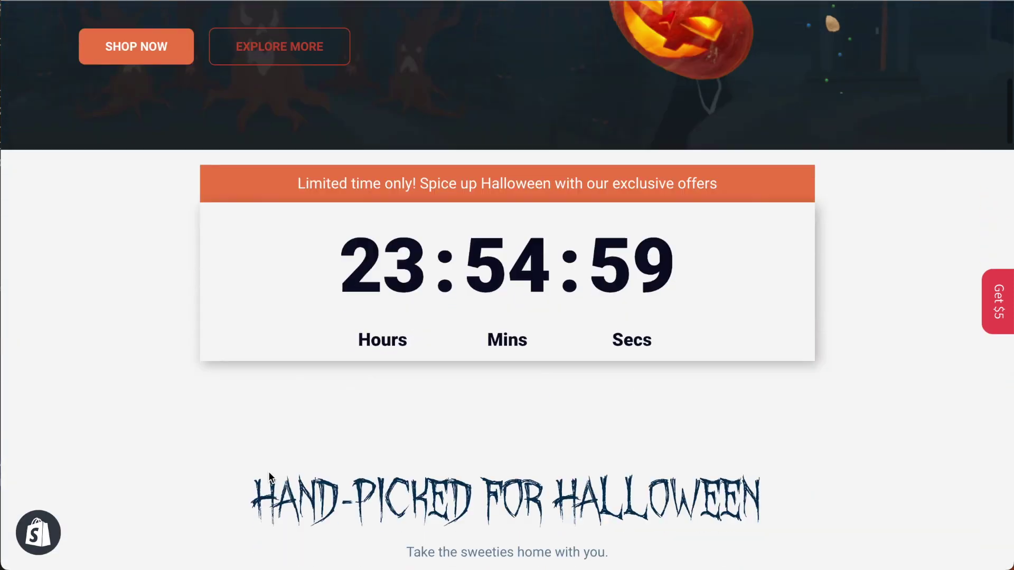
scroll(270, 473, down, 4)
scroll(270, 474, down, 4)
scroll(269, 474, down, 2)
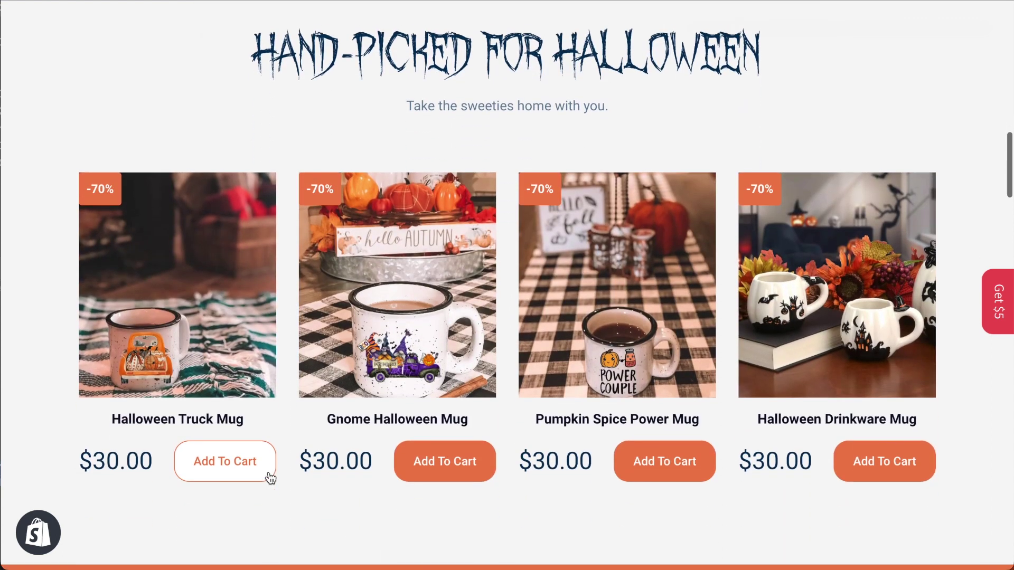
scroll(416, 470, down, 4)
scroll(416, 470, down, 3)
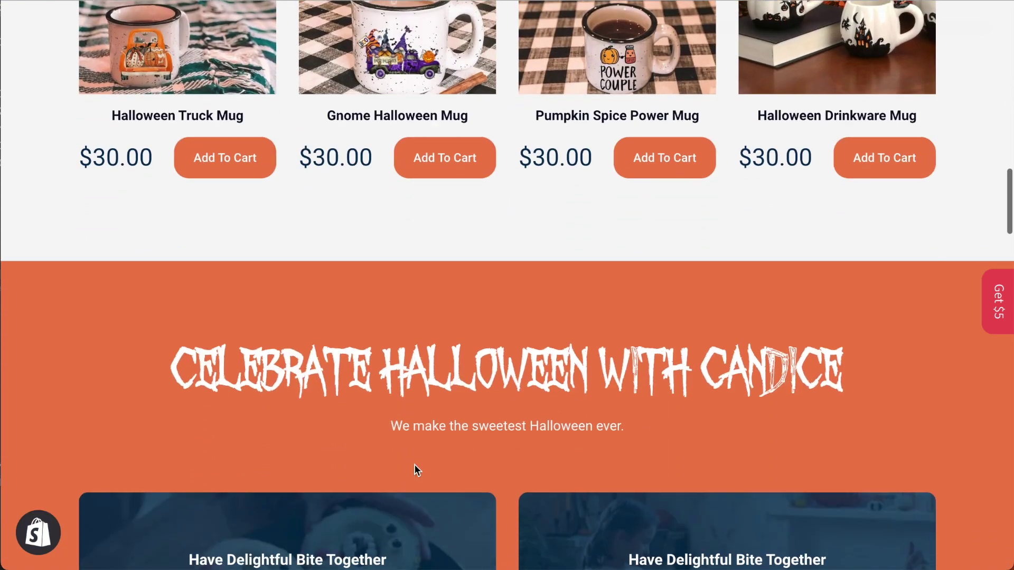
scroll(416, 470, down, 4)
scroll(416, 470, down, 4)
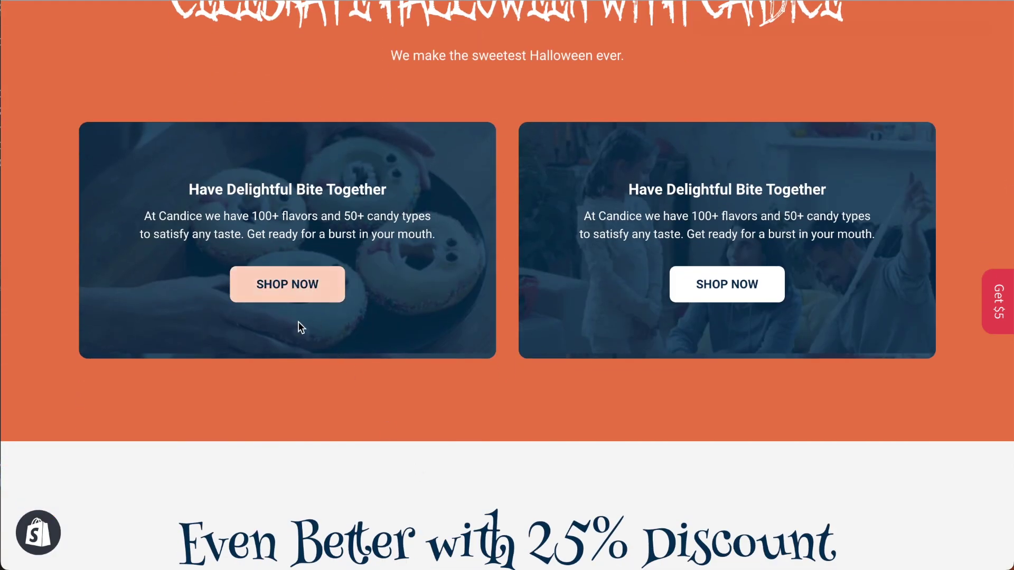
scroll(323, 376, down, 2)
scroll(323, 376, down, 6)
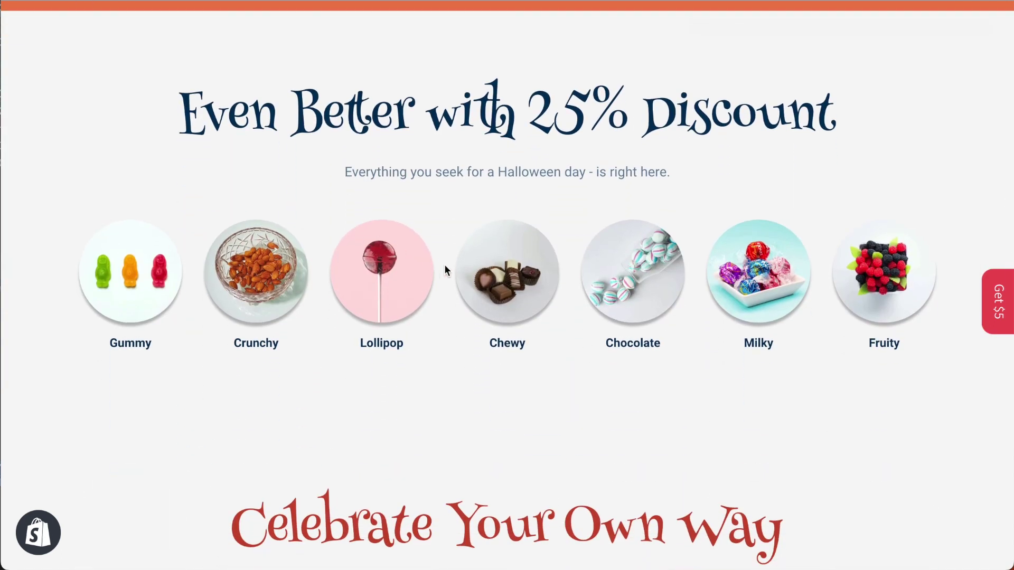